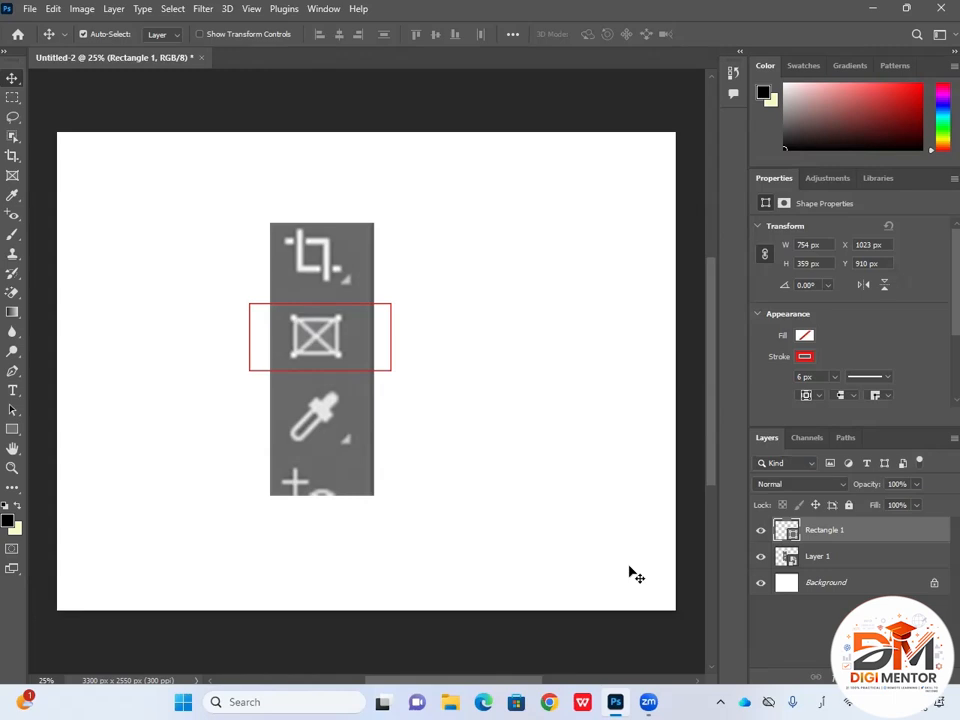
Step: Hide Layer 1 and the Rectangle 1 shape so that only the white background shows
left_click(13, 179)
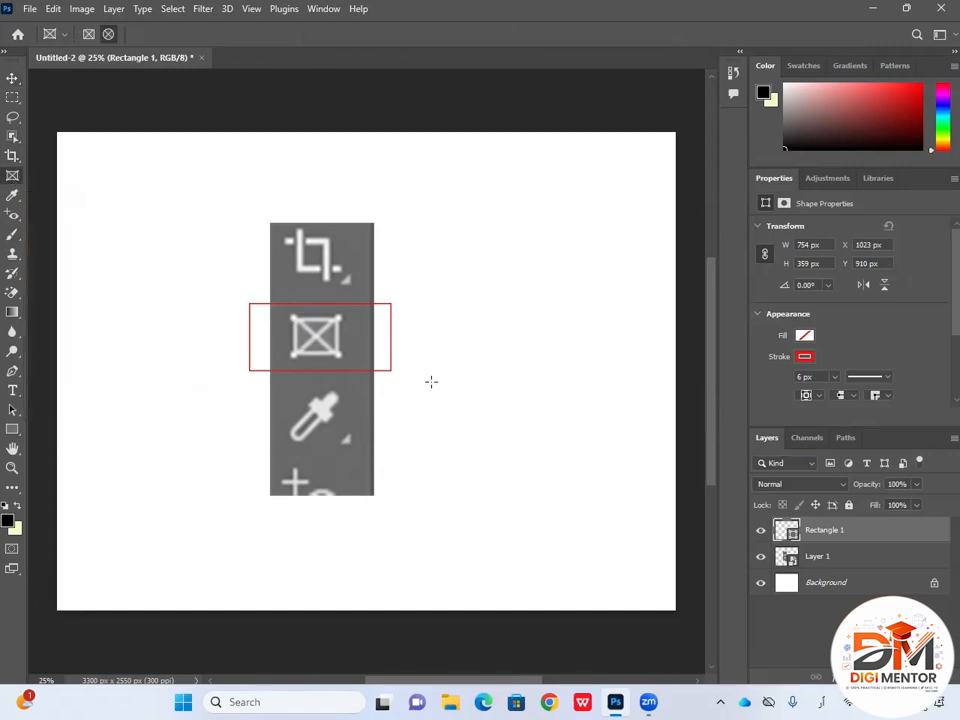
left_click(13, 78)
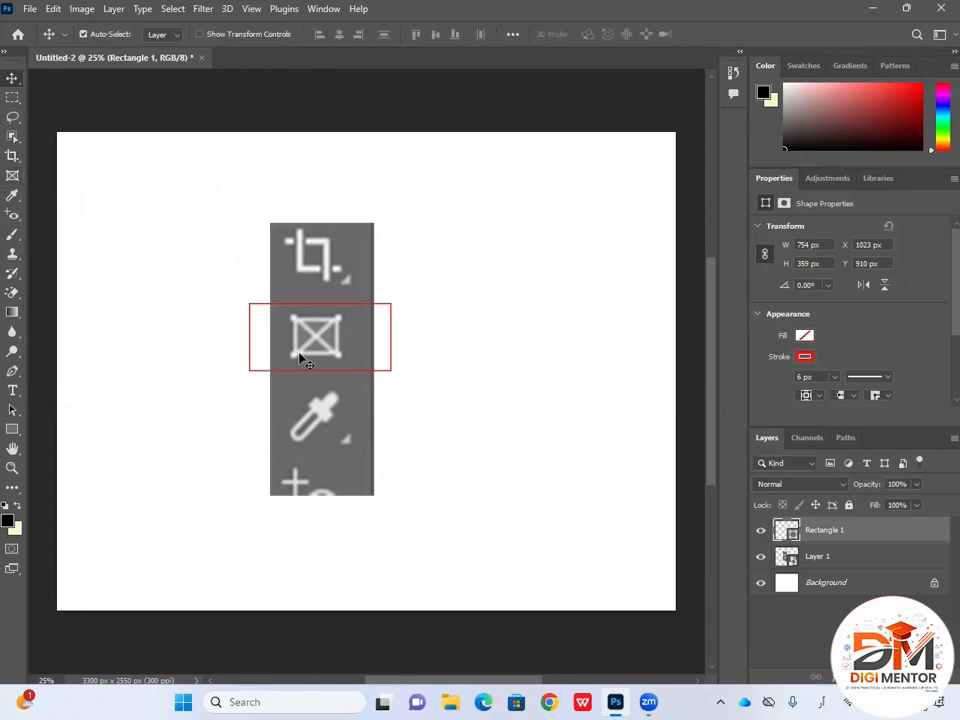
left_click(761, 556)
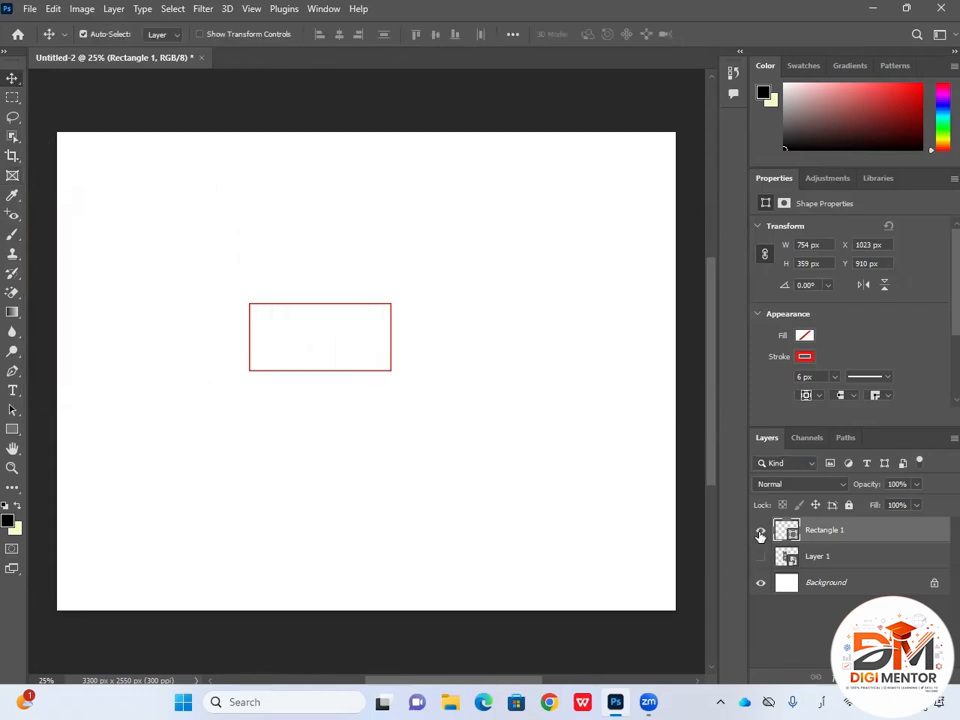
left_click(761, 529)
Step: Draw a rectangular placeholder frame about 1360 × 1346 px near the middle of the canvas with the Frame tool
left_click(13, 177)
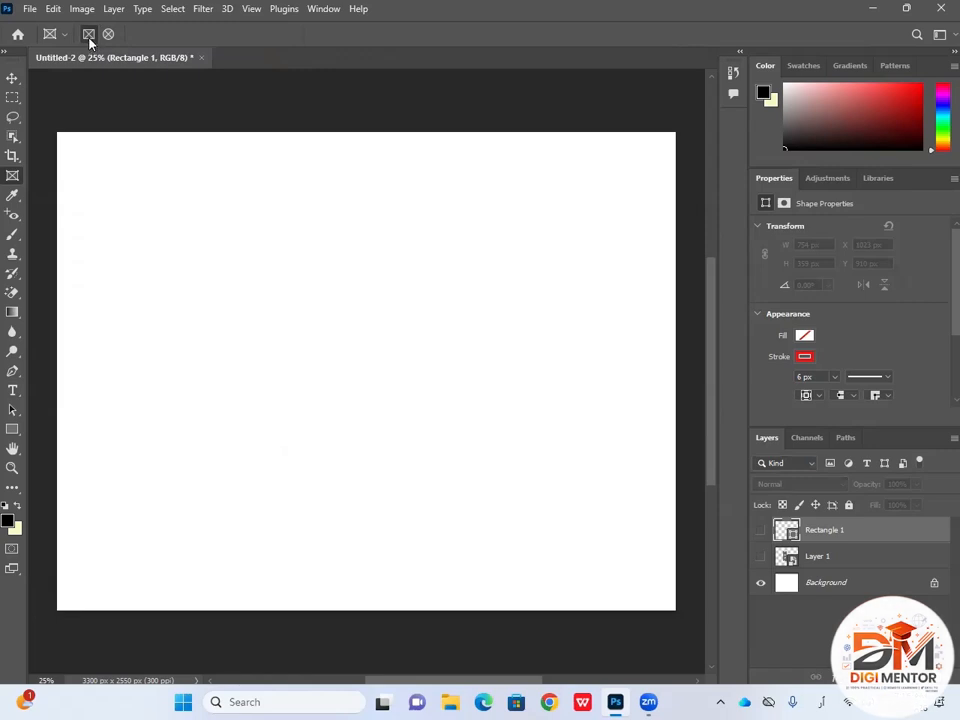
left_click_drag(270, 250, 526, 503)
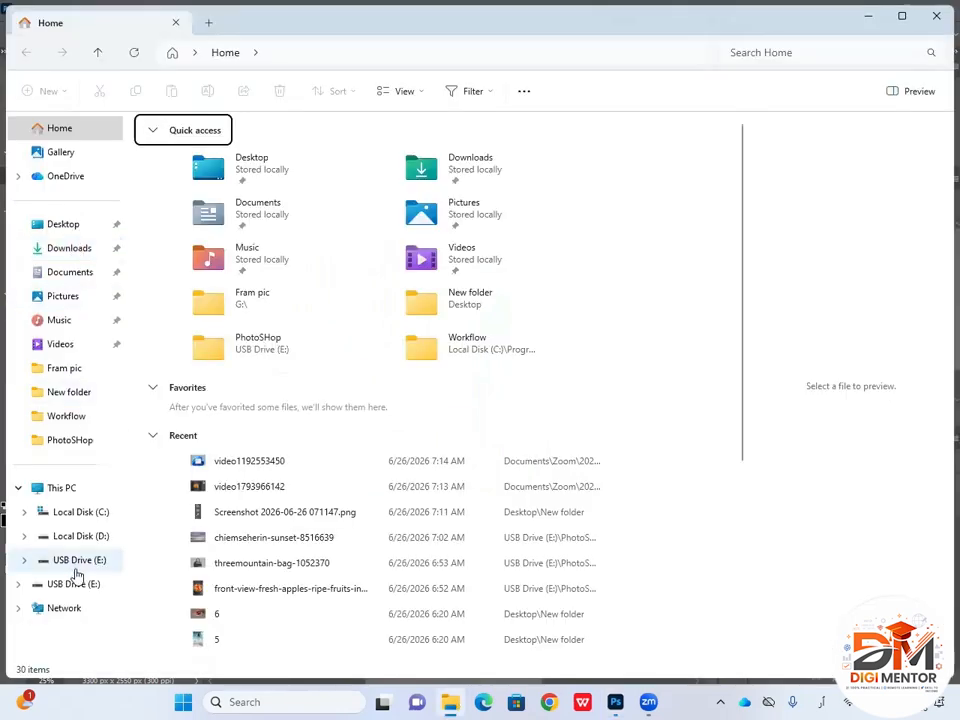
Step: Open the PhotoSHop folder on USB Drive (E:) in File Explorer
left_click(84, 566)
left_click(205, 250)
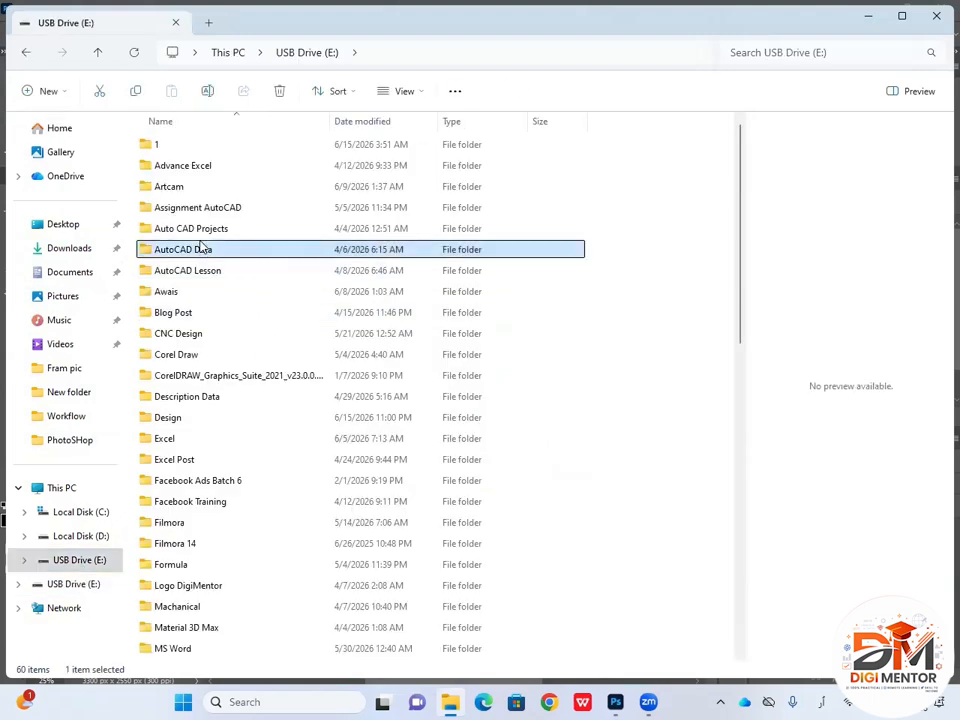
left_click(190, 461)
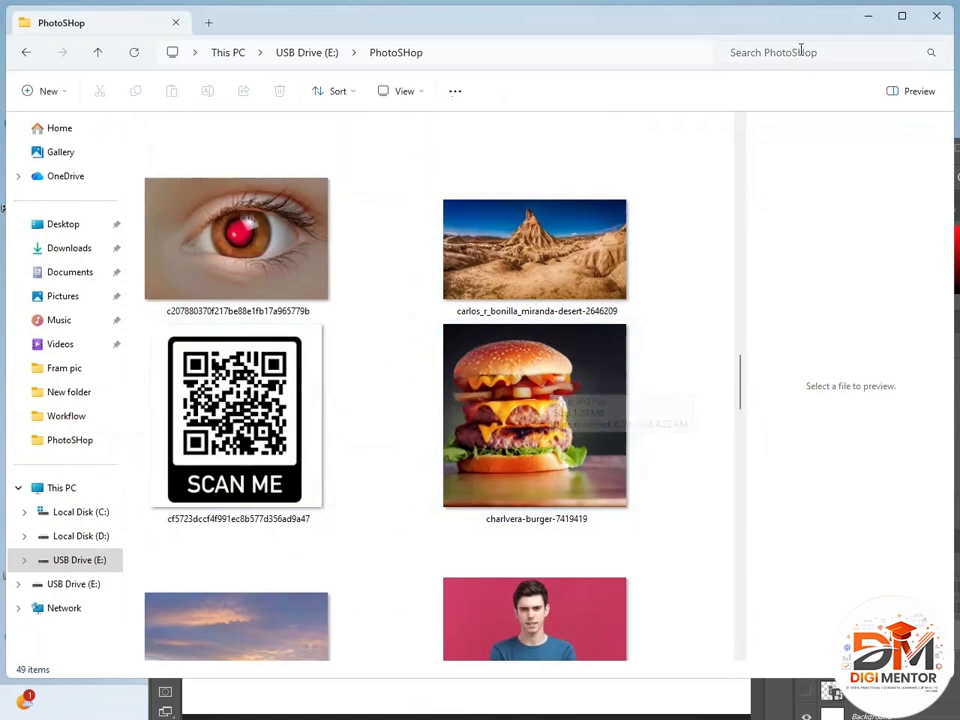
Step: Arrange the File Explorer and Photoshop windows side by side so both the image files and the empty frame are accessible
left_click_drag(793, 30, 525, 57)
left_click(780, 151)
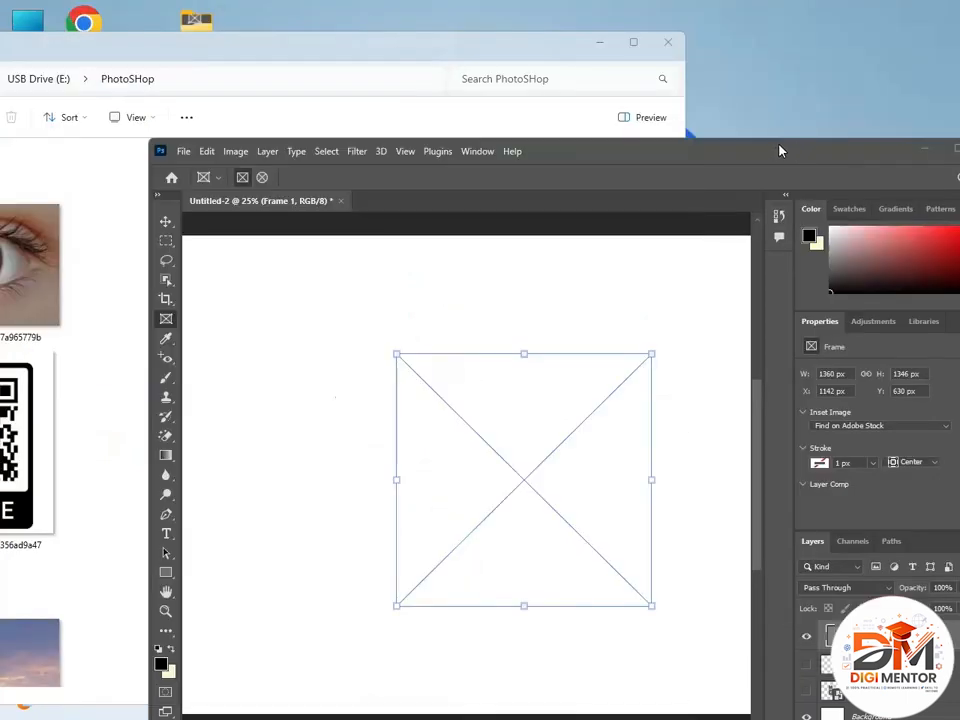
left_click_drag(780, 151, 880, 87)
left_click(231, 40)
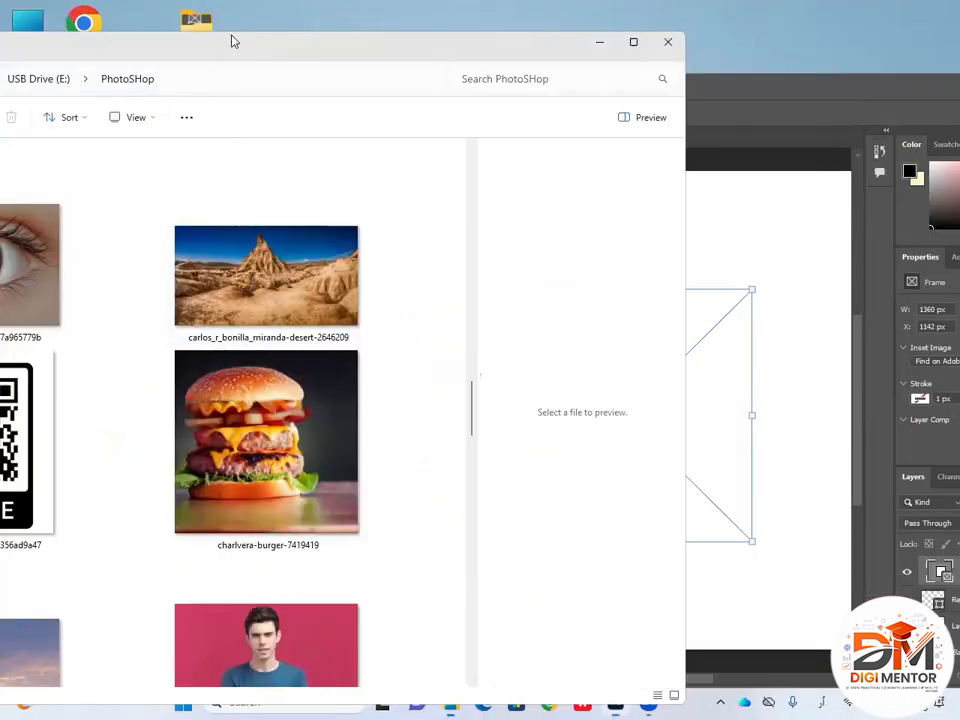
left_click_drag(231, 40, 148, 16)
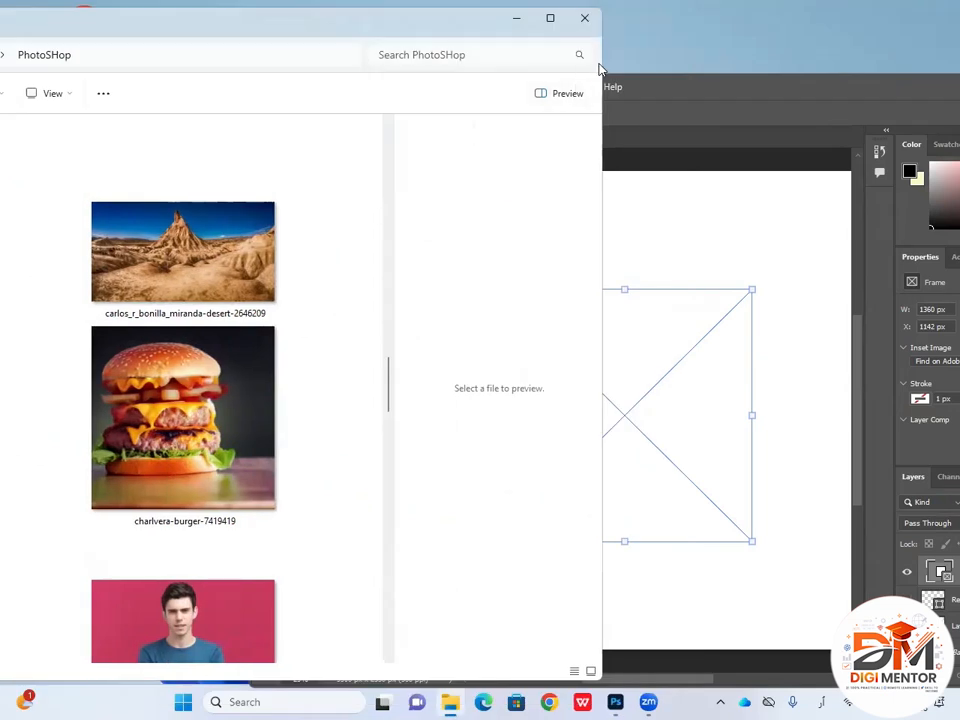
left_click_drag(602, 63, 381, 66)
left_click_drag(230, 19, 260, 28)
left_click_drag(662, 88, 732, 51)
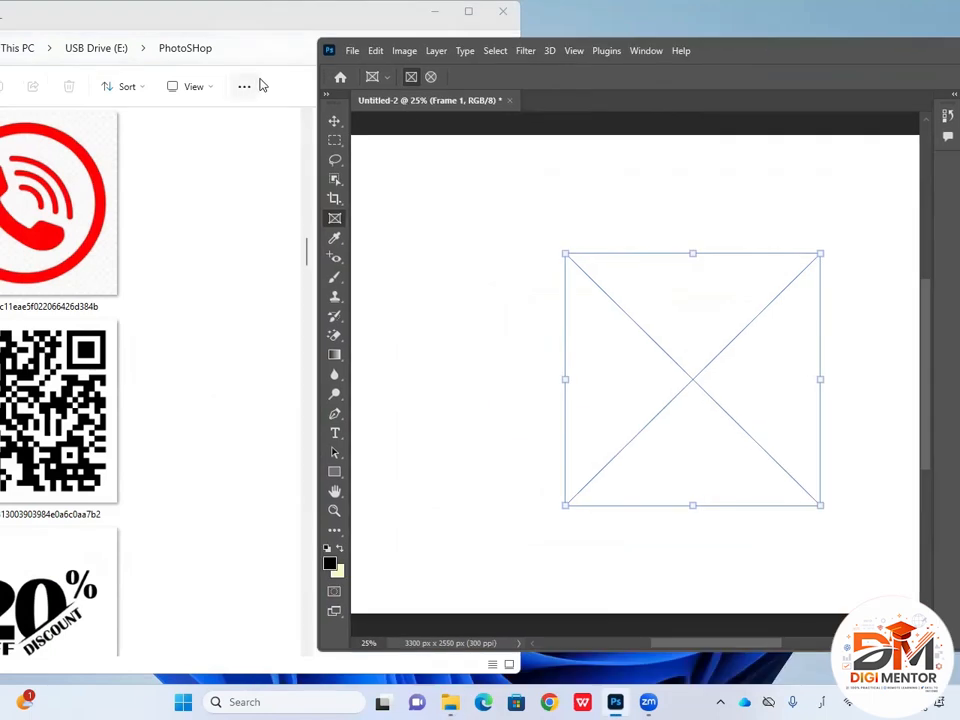
left_click(268, 24)
left_click_drag(242, 24, 285, 24)
Step: Place the bird-dramatic-clouds image from the folder into the frame and maximize the Photoshop window
scroll(221, 364, "down", 5)
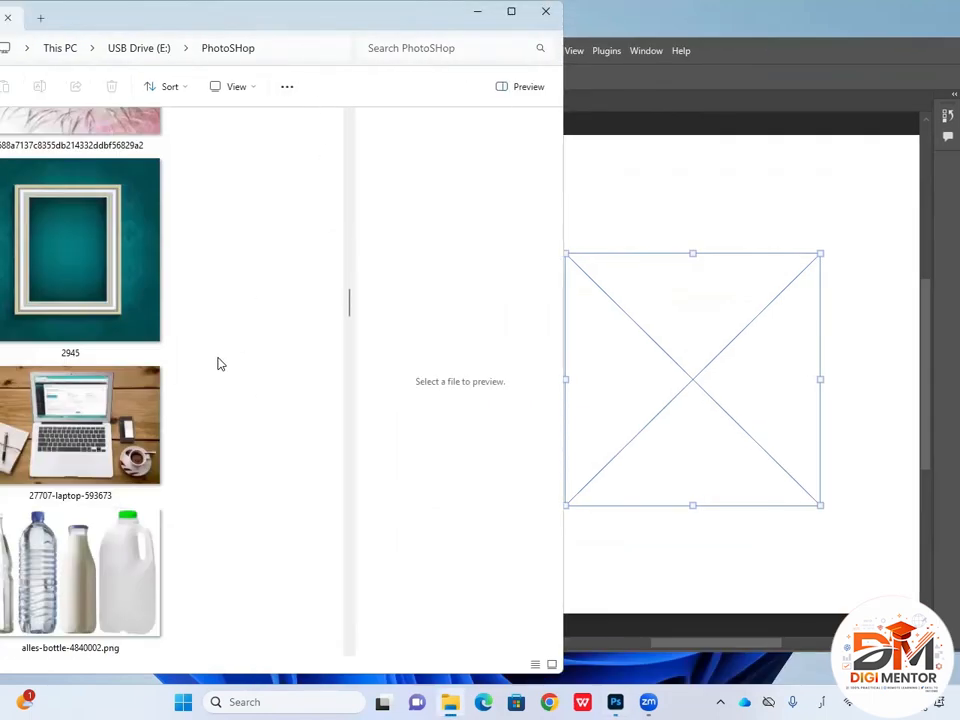
scroll(133, 452, "down", 8)
scroll(133, 454, "up", 5)
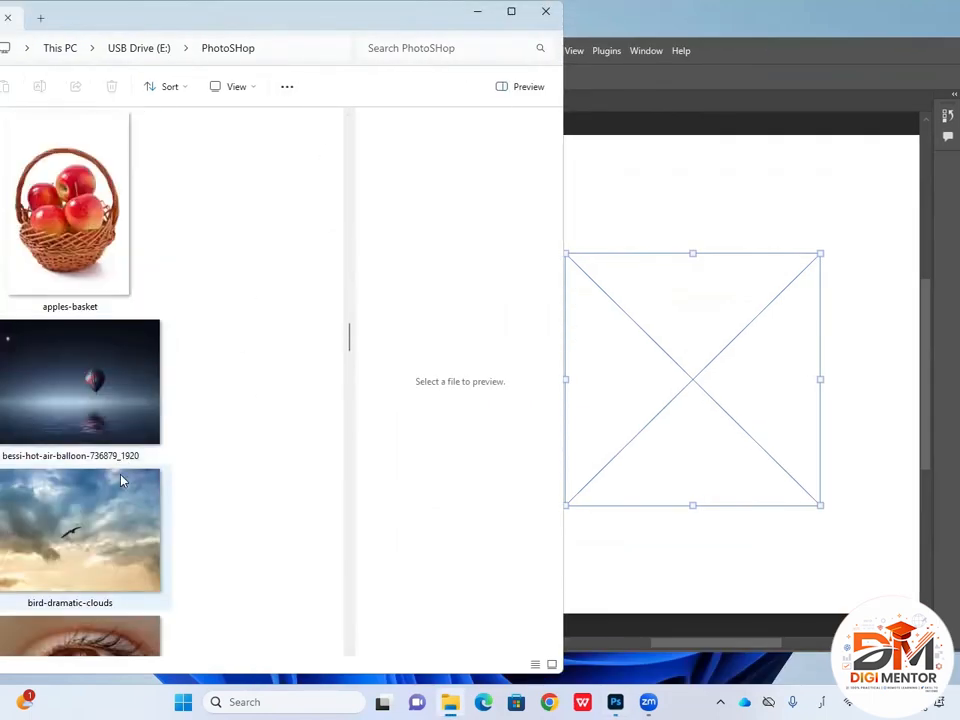
left_click_drag(86, 521, 681, 369)
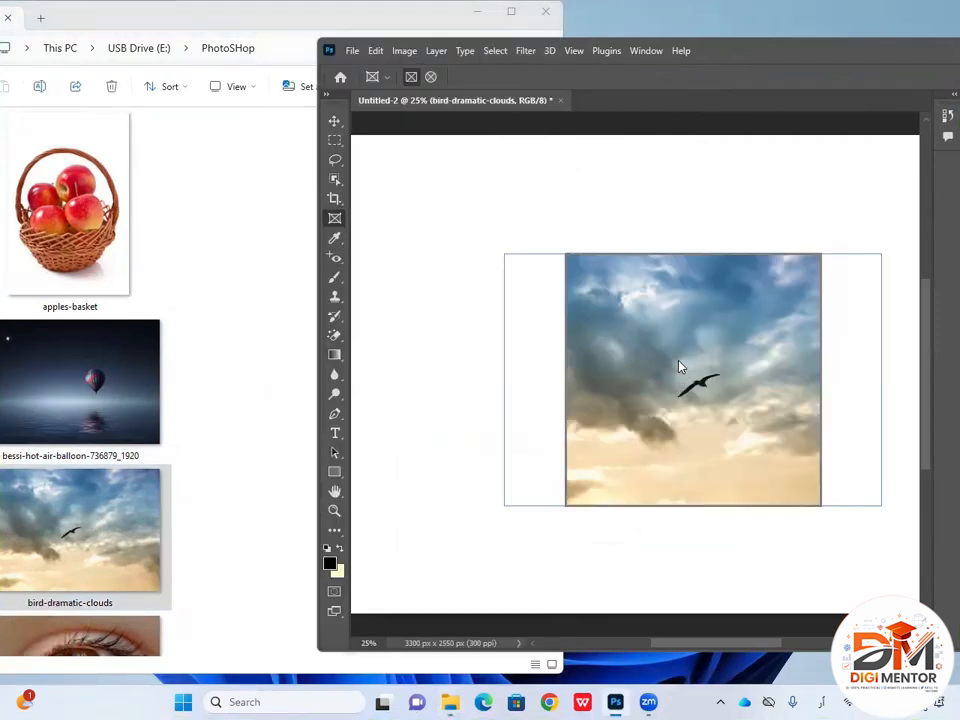
left_click_drag(750, 54, 502, 52)
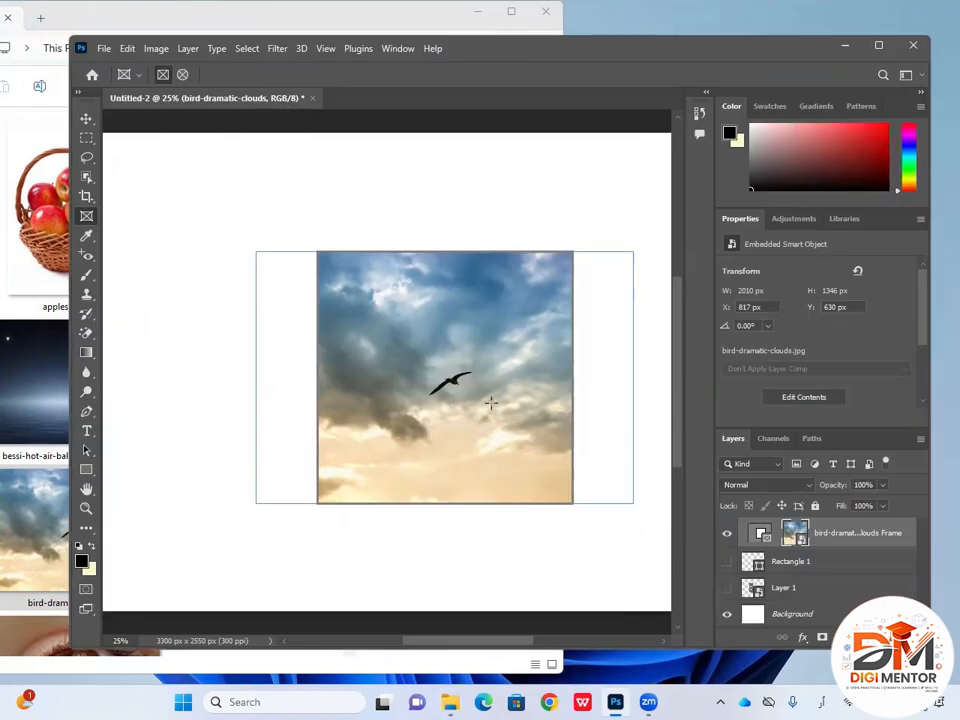
left_click(878, 45)
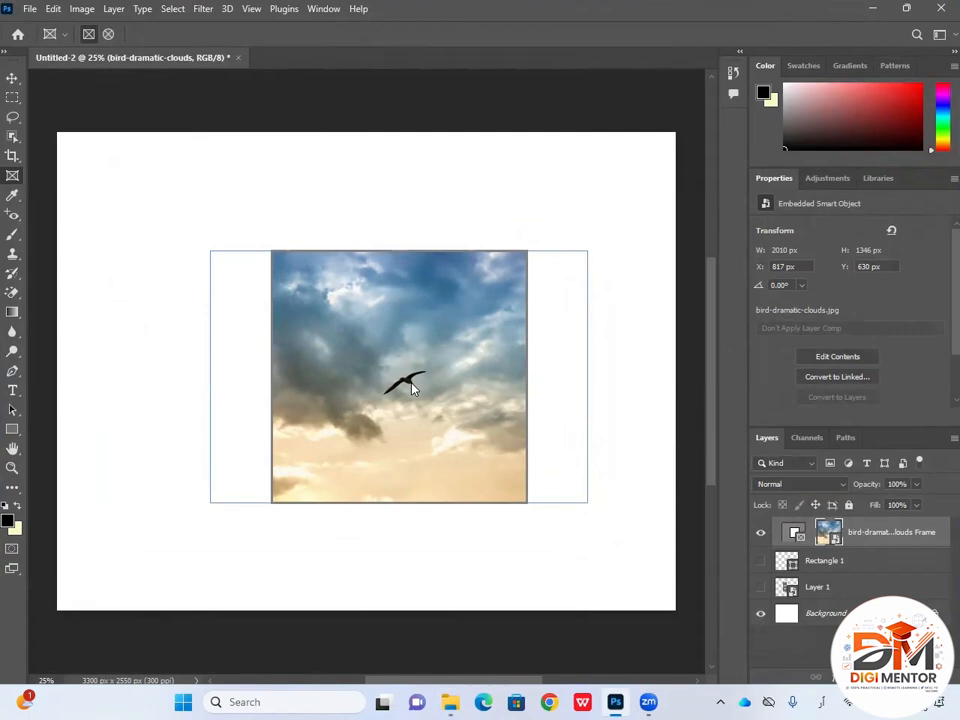
Step: Enlarge the bird image inside the frame to about 2268 × 1519 px with Free Transform
key("ctrl+t")
left_click_drag(586, 503, 635, 535)
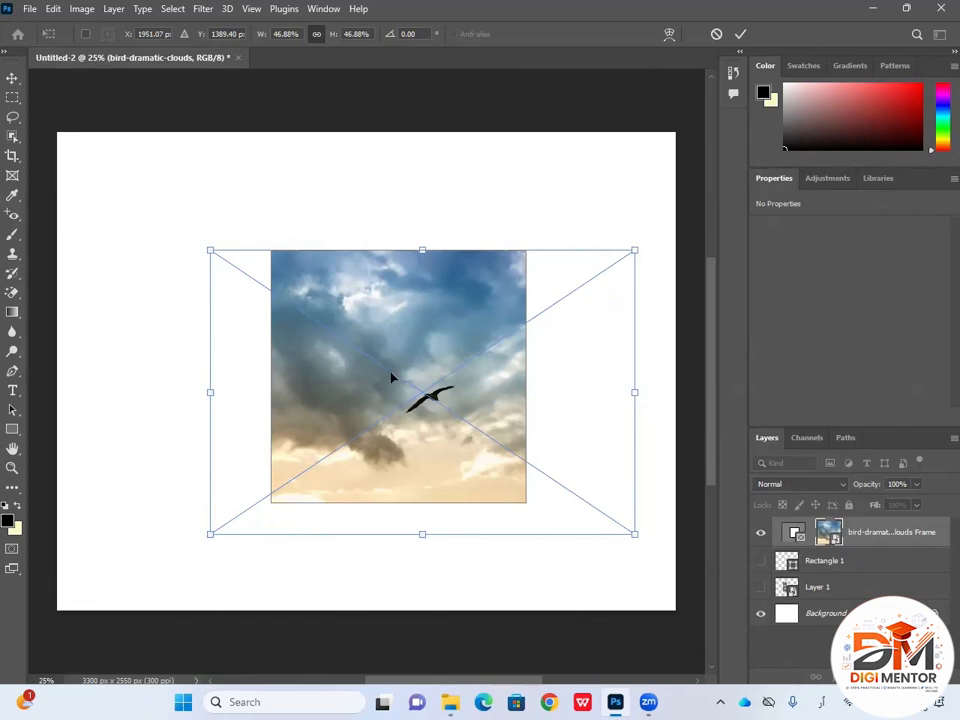
key("Return")
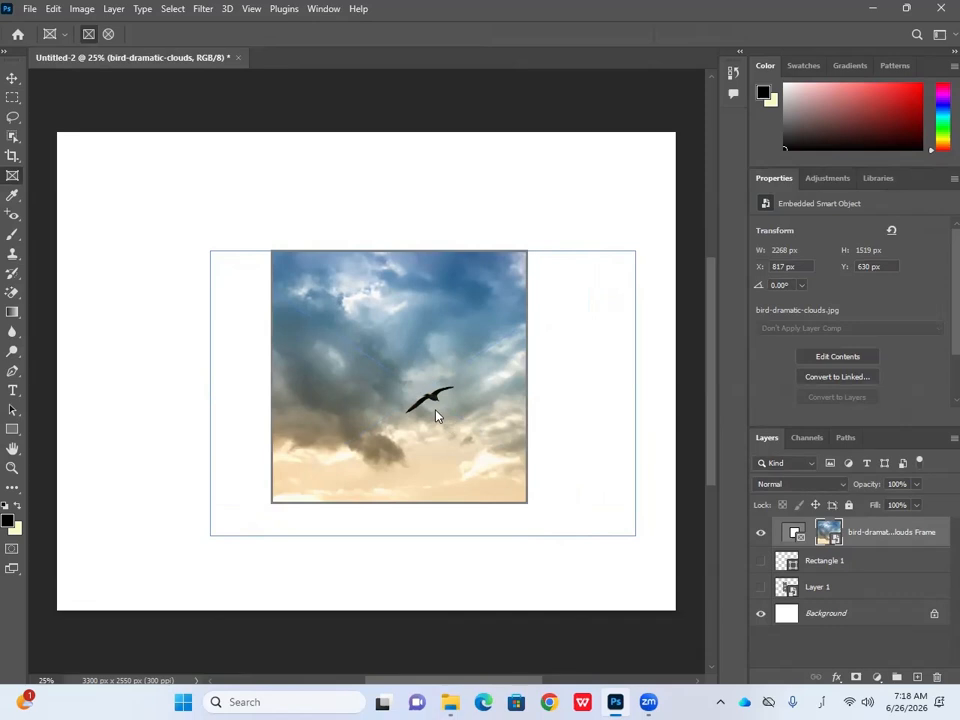
Step: Free Transform the bird image within the frame to about 2194 × 1469 px and shift it left to about X 589 px
left_click(53, 9)
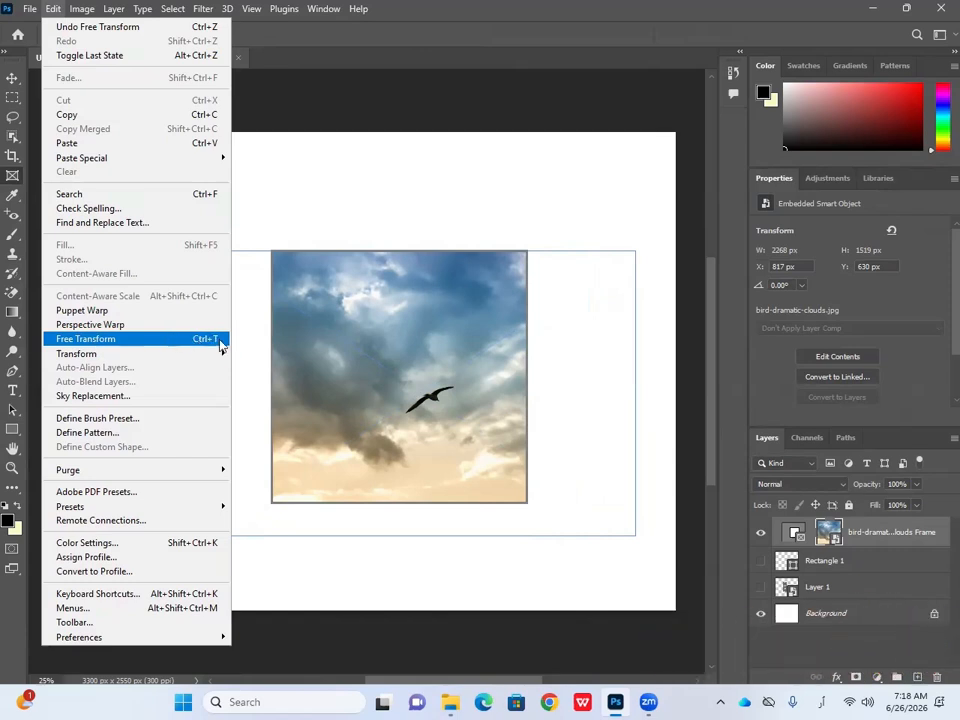
key("ctrl+t")
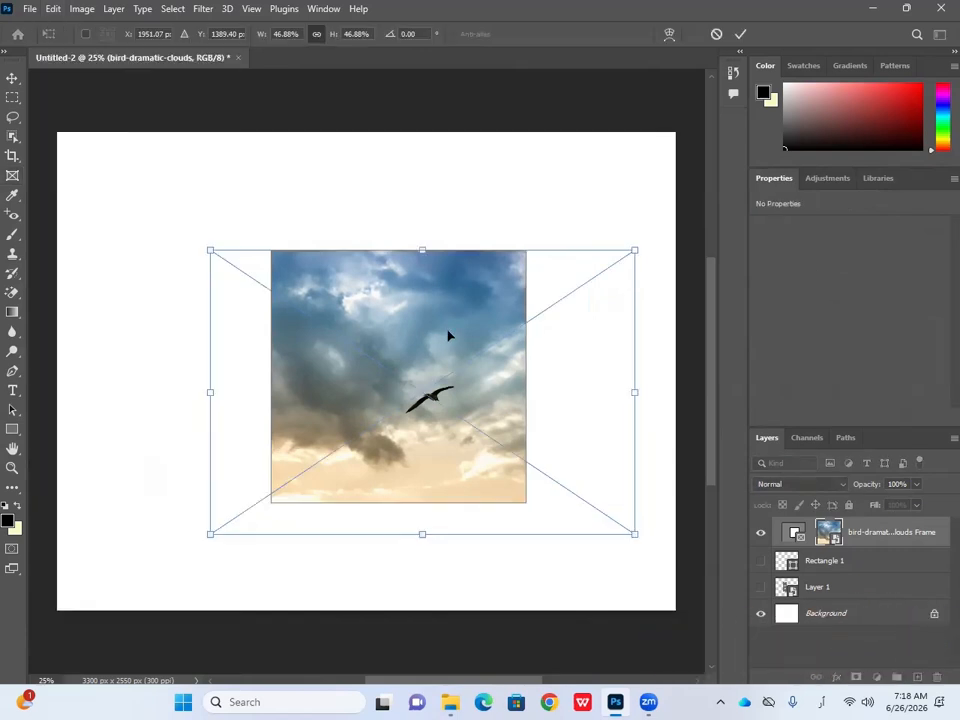
left_click_drag(637, 536, 614, 551)
left_click_drag(420, 427, 377, 424)
key("Return")
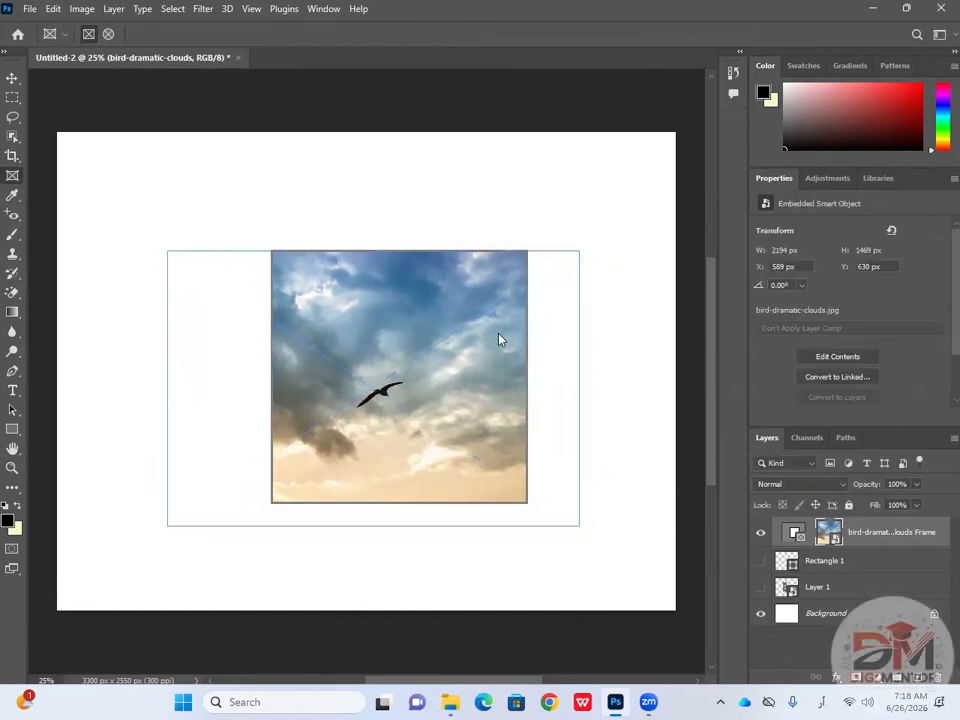
Step: Select the frame together with its image and scale both to about 1956 × 1936 px at X 603, Y 469 px
left_click(528, 503)
left_click(491, 437)
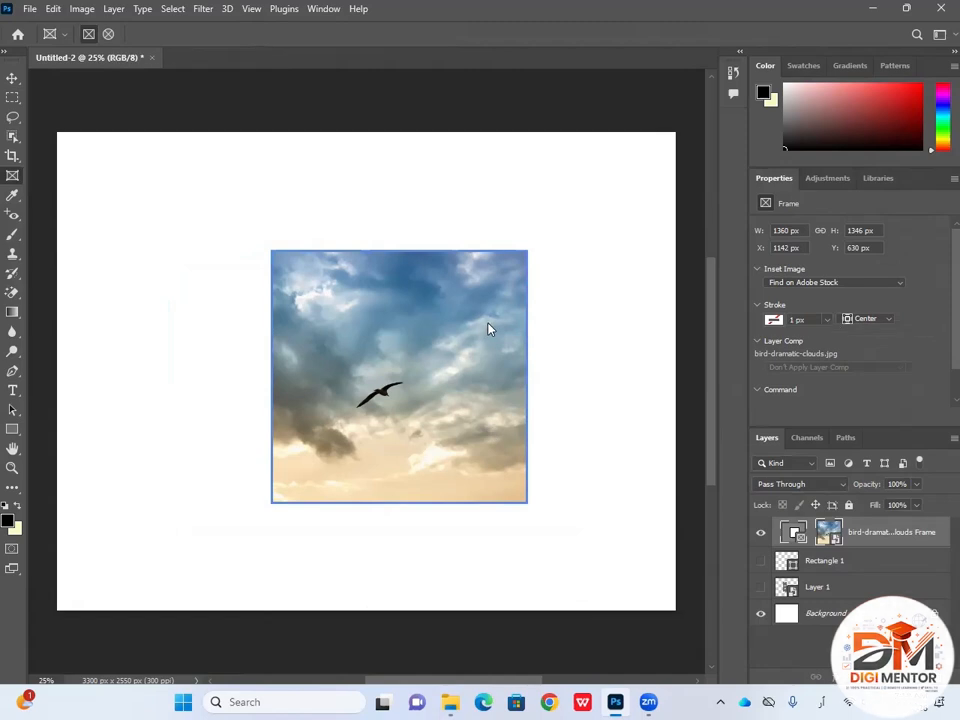
key("ctrl+t")
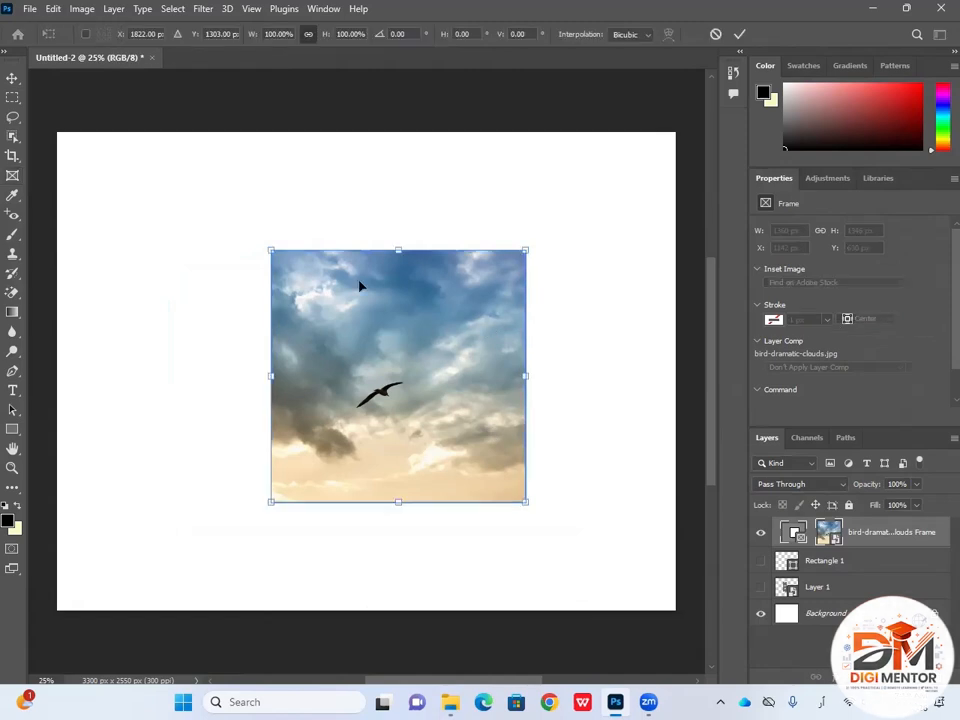
left_click_drag(273, 254, 188, 172)
left_click_drag(525, 503, 584, 558)
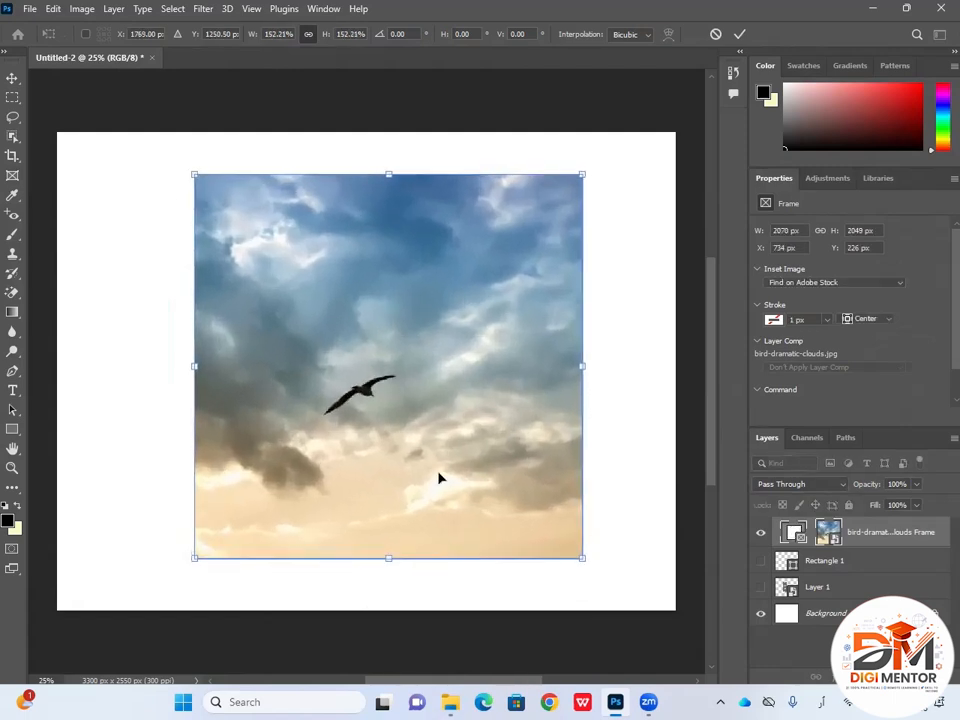
left_click_drag(193, 557, 169, 582)
left_click_drag(583, 178, 538, 221)
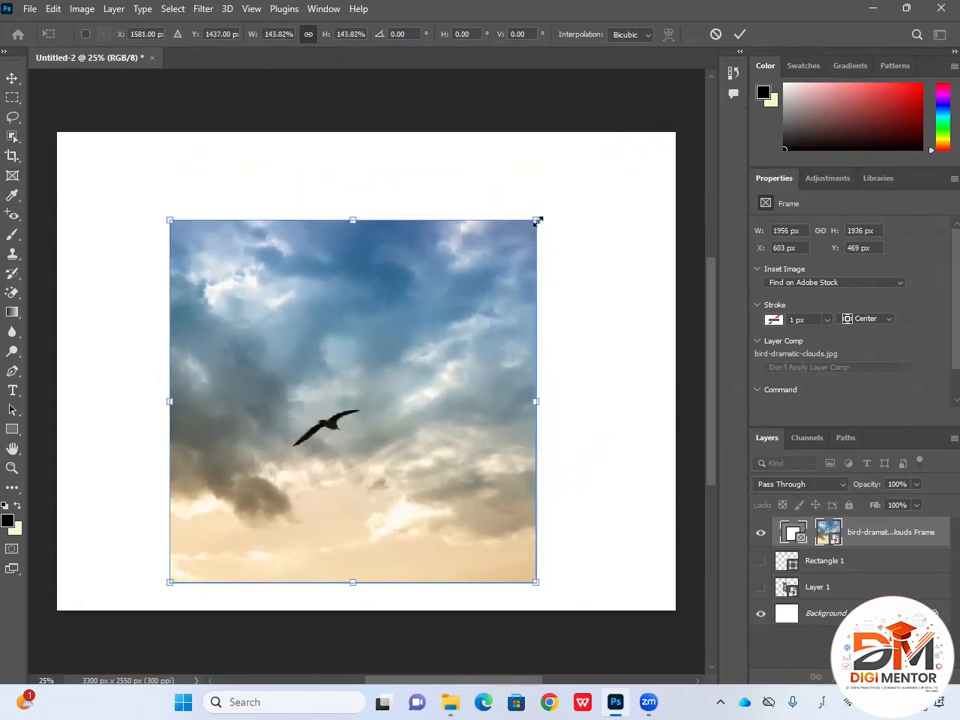
key("Return")
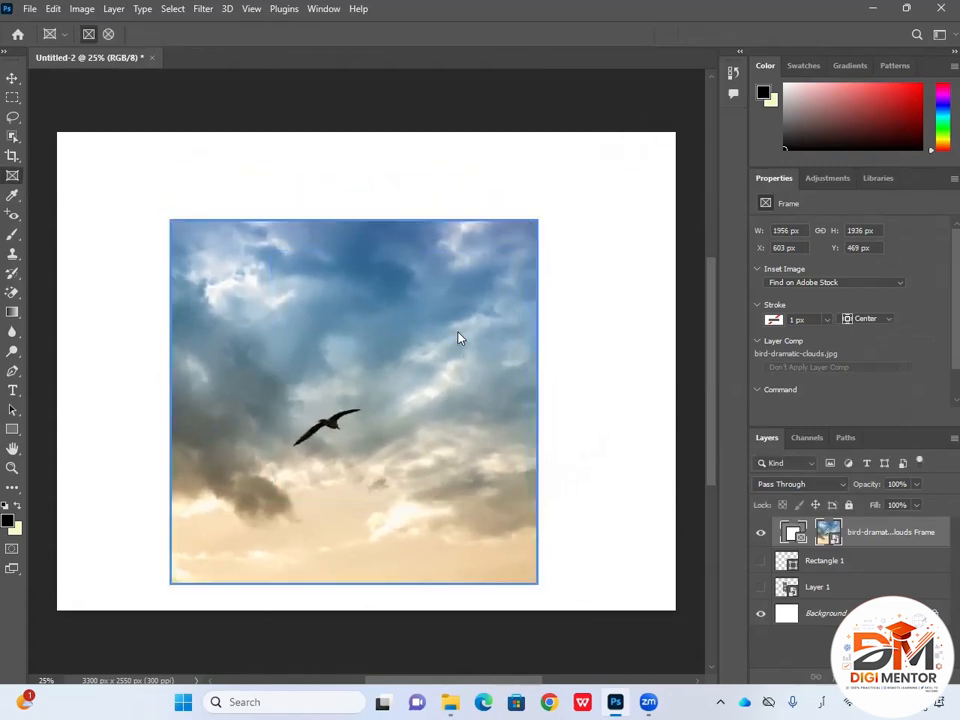
Step: Select the frame with its image, scale them to about 1980 × 1960 px, and move them to about X 711, Y 241 px
left_click(789, 535)
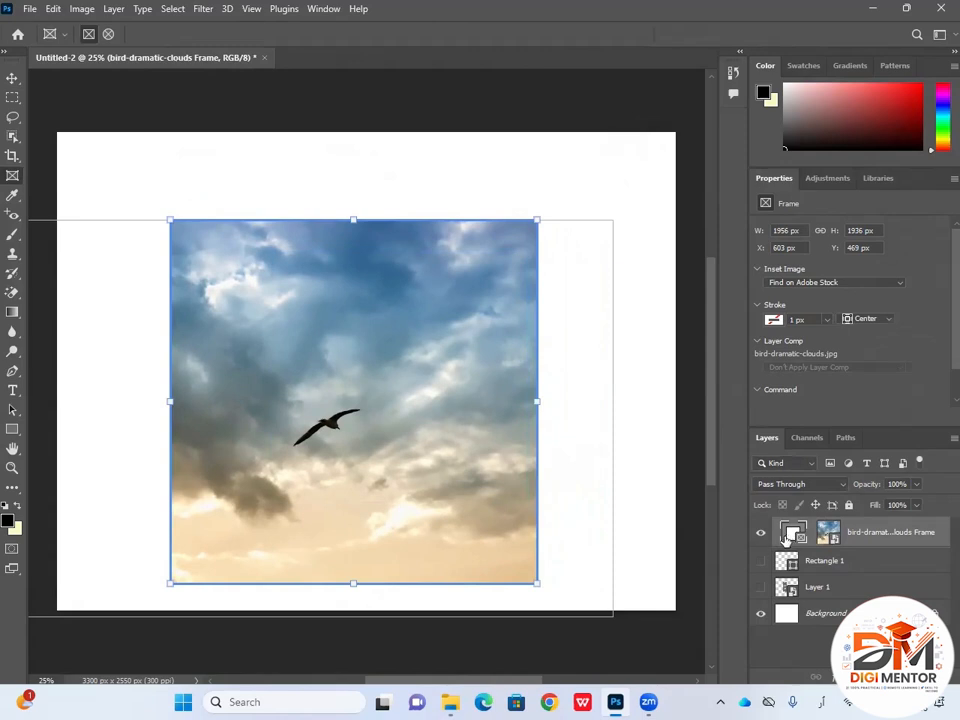
left_click(812, 536)
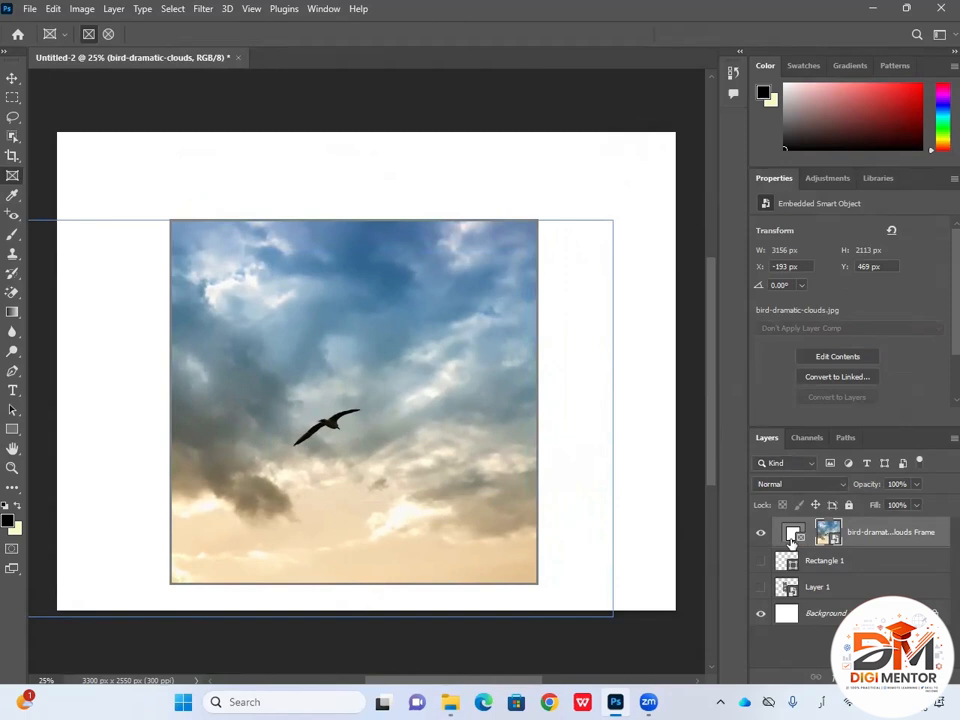
left_click(790, 536)
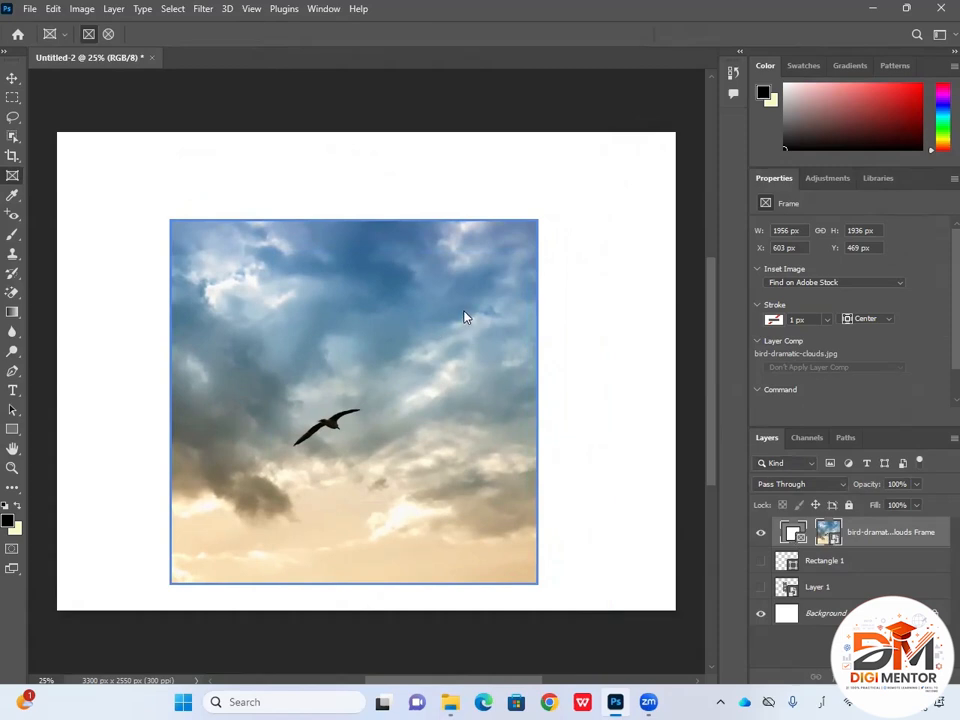
key("ctrl+t")
mouse_move(539, 216)
left_mouse_down()
mouse_move(575, 180)
mouse_move(499, 240)
mouse_move(551, 216)
left_mouse_up()
left_click_drag(445, 323, 467, 287)
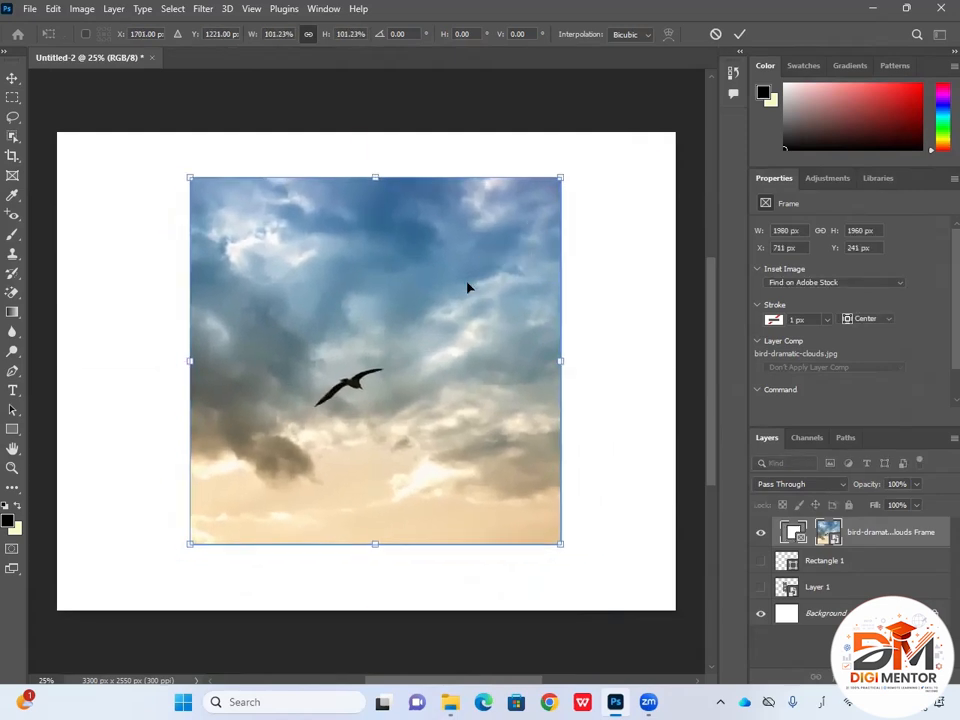
Step: Delete the bird-dramatic-clouds frame with its contents, Rectangle 1 and Layer 1, leaving only the Background layer
left_click(869, 540)
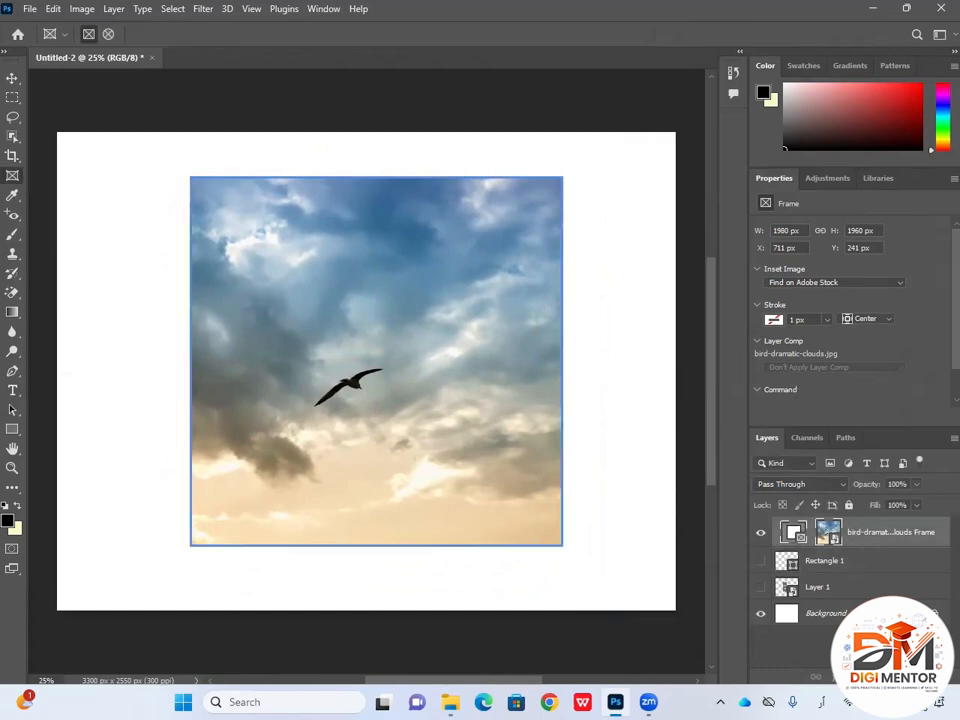
key("Delete")
left_click(413, 262)
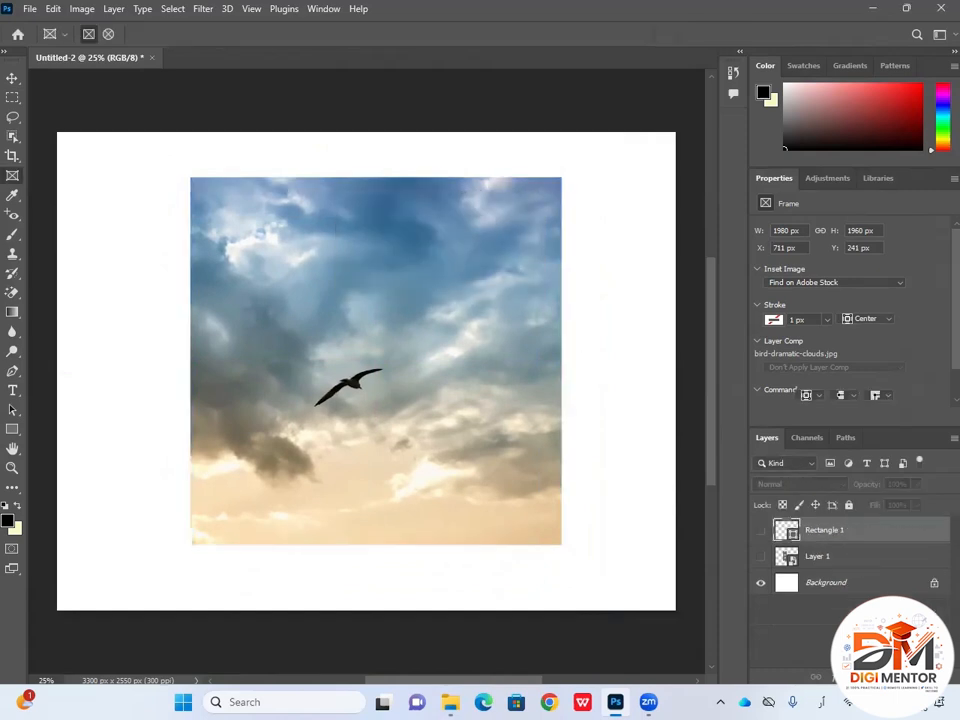
key("Delete")
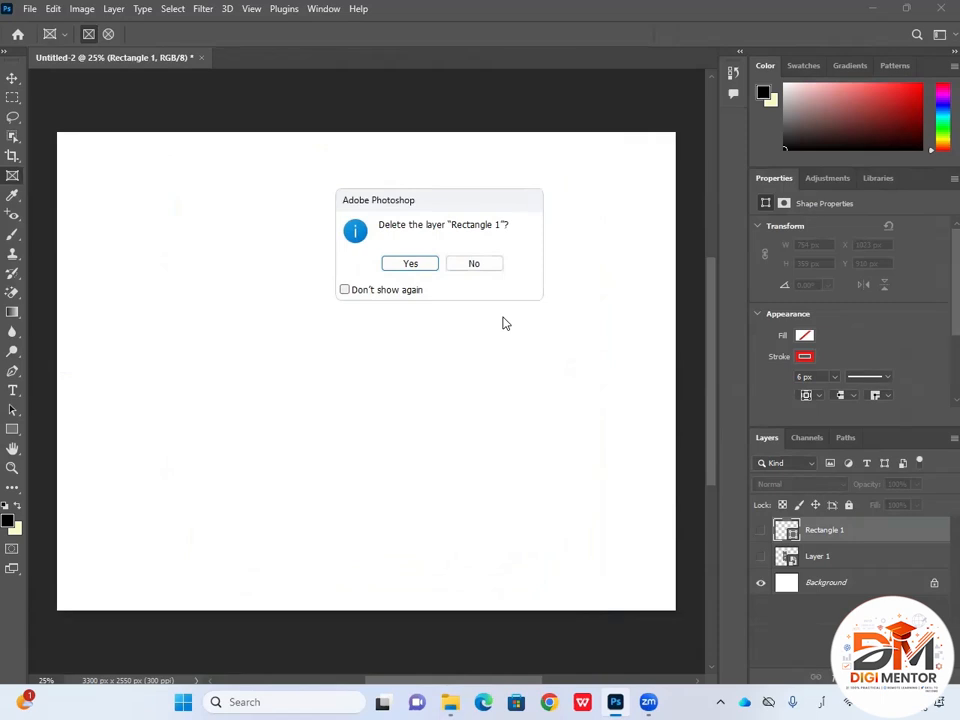
left_click(410, 264)
key("Delete")
left_click(408, 263)
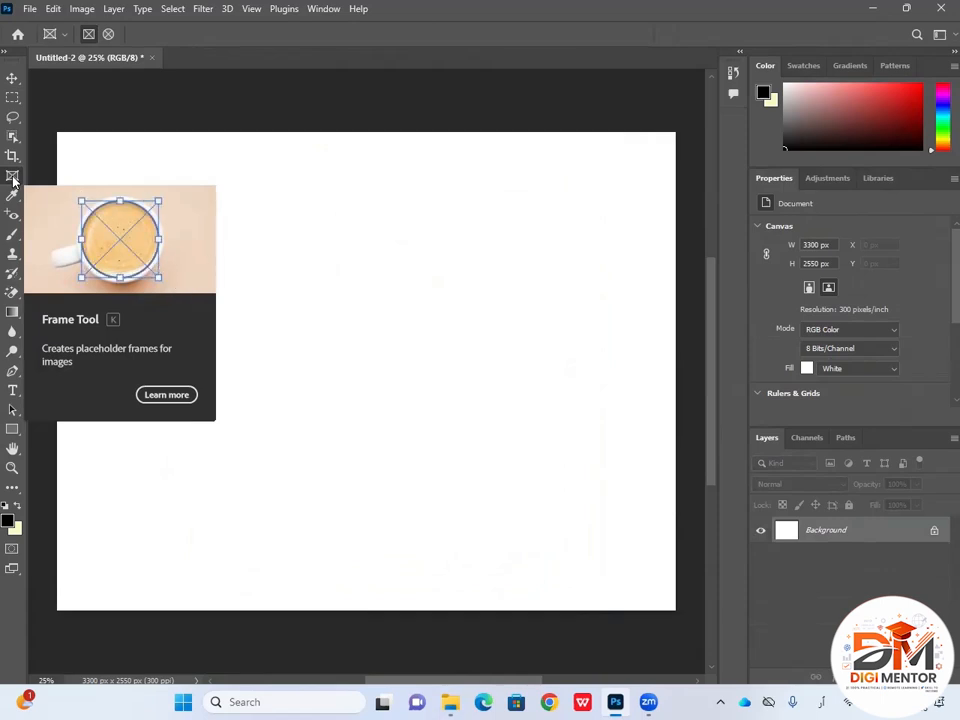
Step: Draw an upright elliptical placeholder frame near the middle of the empty canvas with the Frame tool
left_click_drag(273, 207, 511, 510)
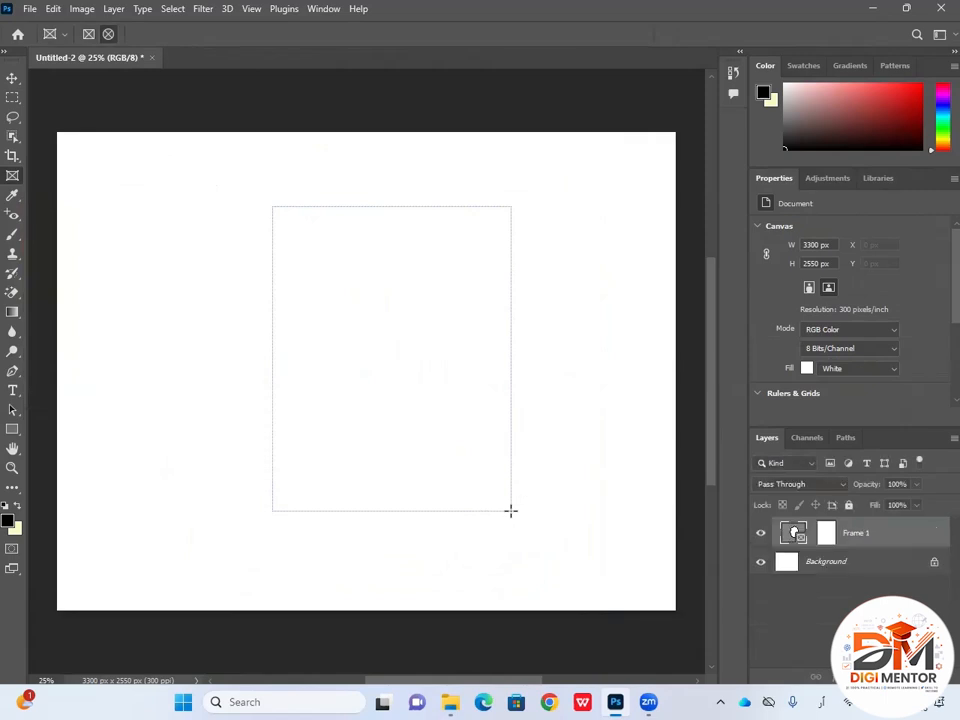
Step: Place the helgaka-path-6514885 image from the image folder into the elliptical frame
double_click(664, 16)
scroll(118, 400, "down", 10)
scroll(119, 430, "down", 6)
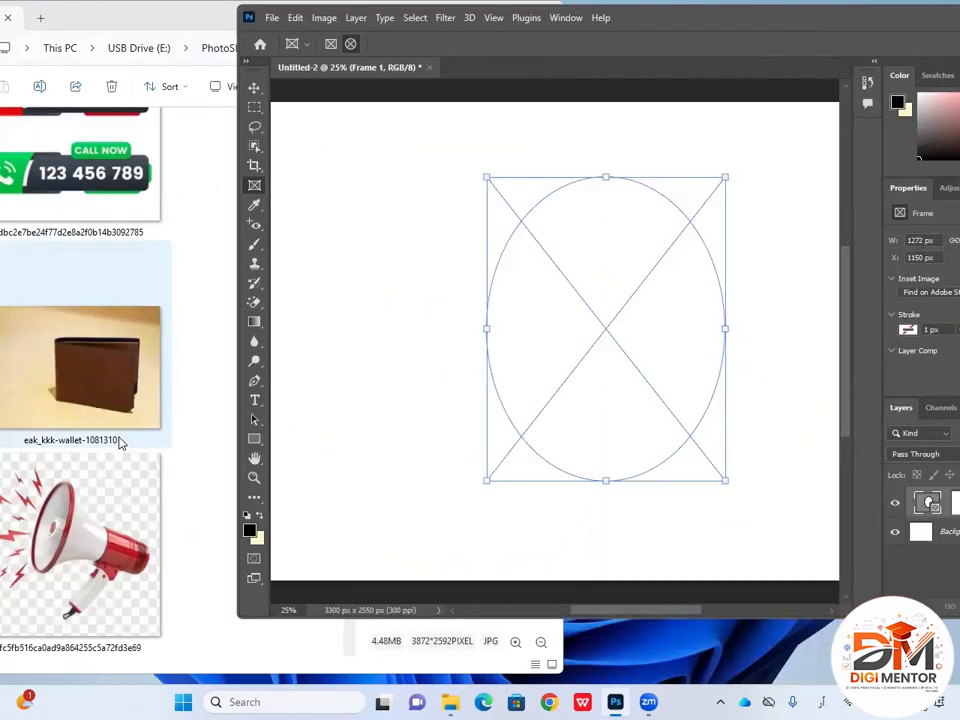
left_click_drag(120, 445, 618, 362)
double_click(569, 11)
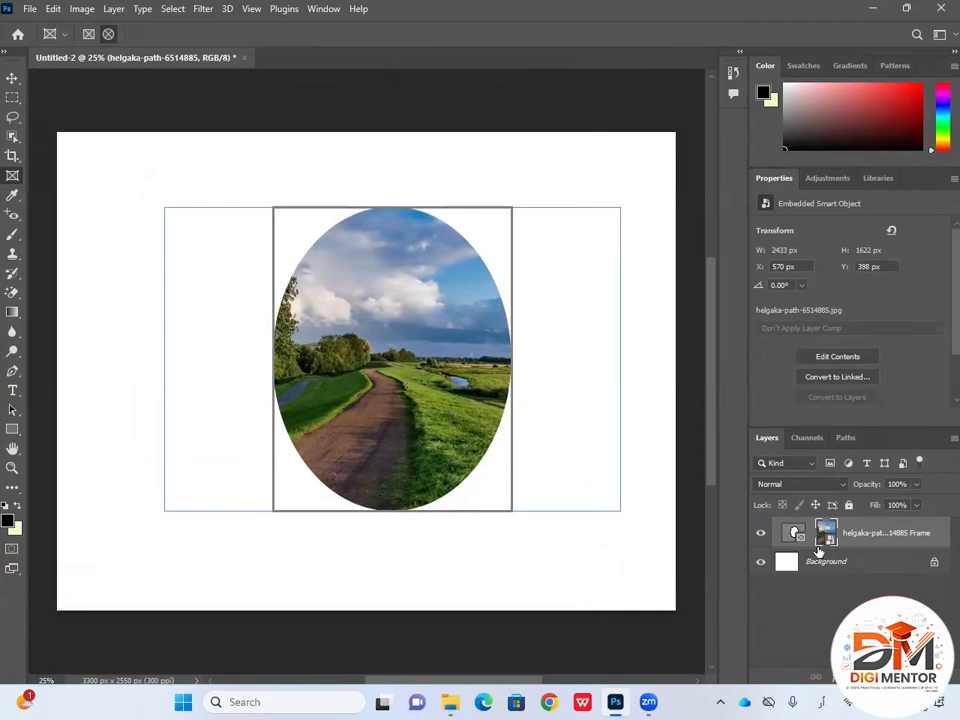
Step: Free-transform only the path image inside the elliptical frame to about 2910 × 1941 px at X -305, Y 398 px
key("ctrl+t")
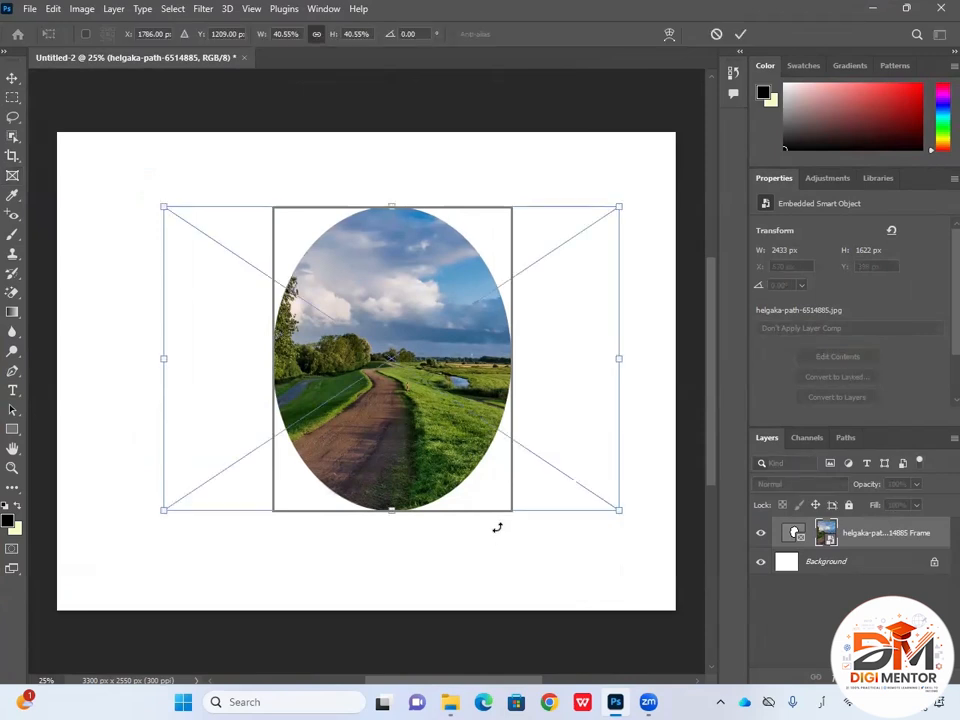
left_click_drag(629, 521, 636, 586)
left_click_drag(424, 428, 390, 425)
left_click_drag(130, 204, 83, 173)
mouse_move(372, 378)
left_mouse_down()
mouse_move(369, 403)
mouse_move(417, 360)
mouse_move(360, 389)
left_mouse_up()
key("Return")
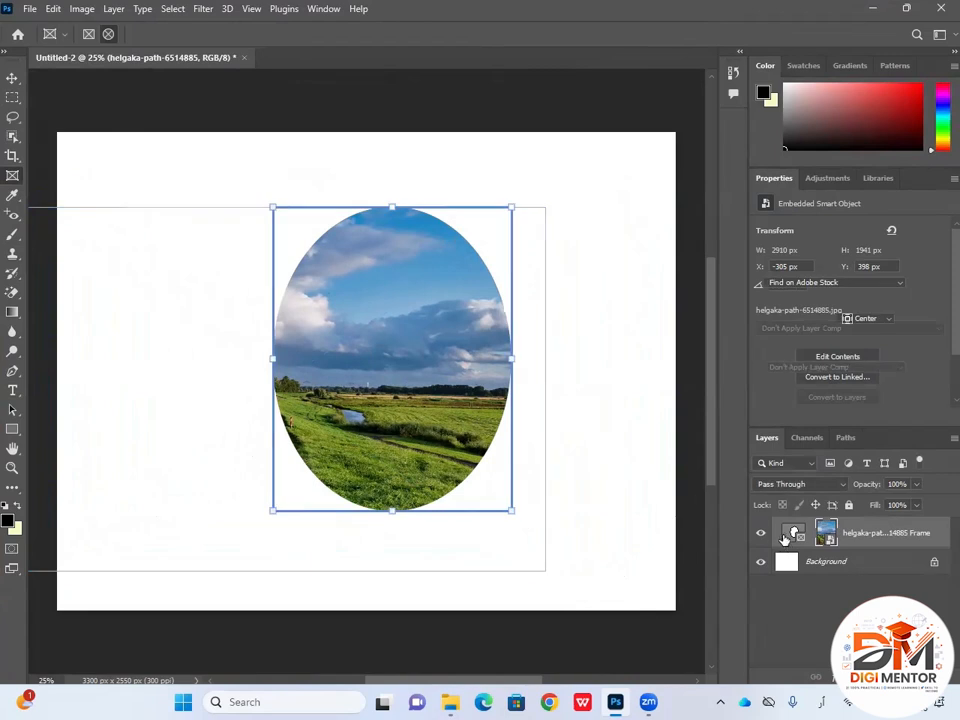
Step: Scale and move only the elliptical frame to about 1688 × 2153 px at X 806, Y 115 px
left_click(790, 535)
key("ctrl+t")
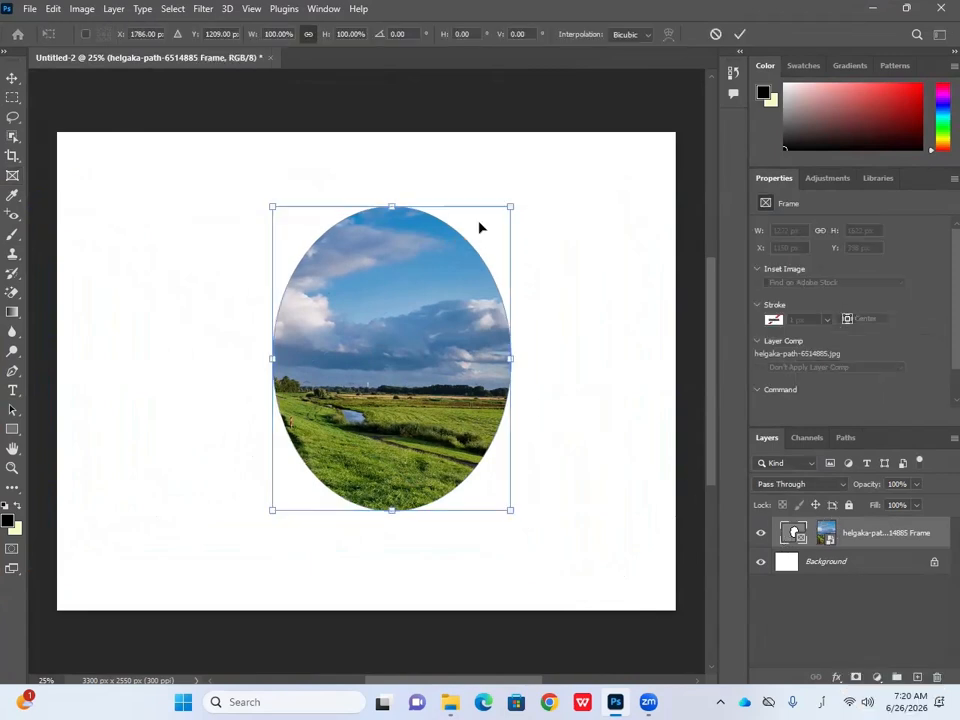
left_click_drag(510, 207, 640, 142)
left_click_drag(460, 188, 395, 234)
Step: Enlarge the path image inside the frame to about 3440 × 2294 px so that it covers the whole ellipse
left_click(833, 540)
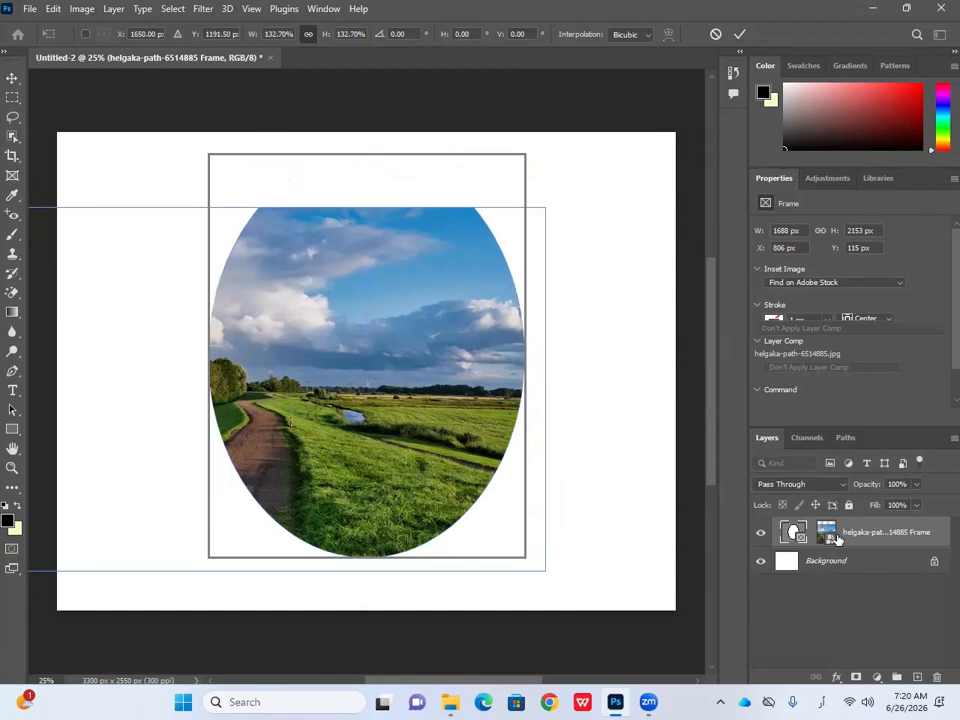
left_click_drag(544, 204, 643, 140)
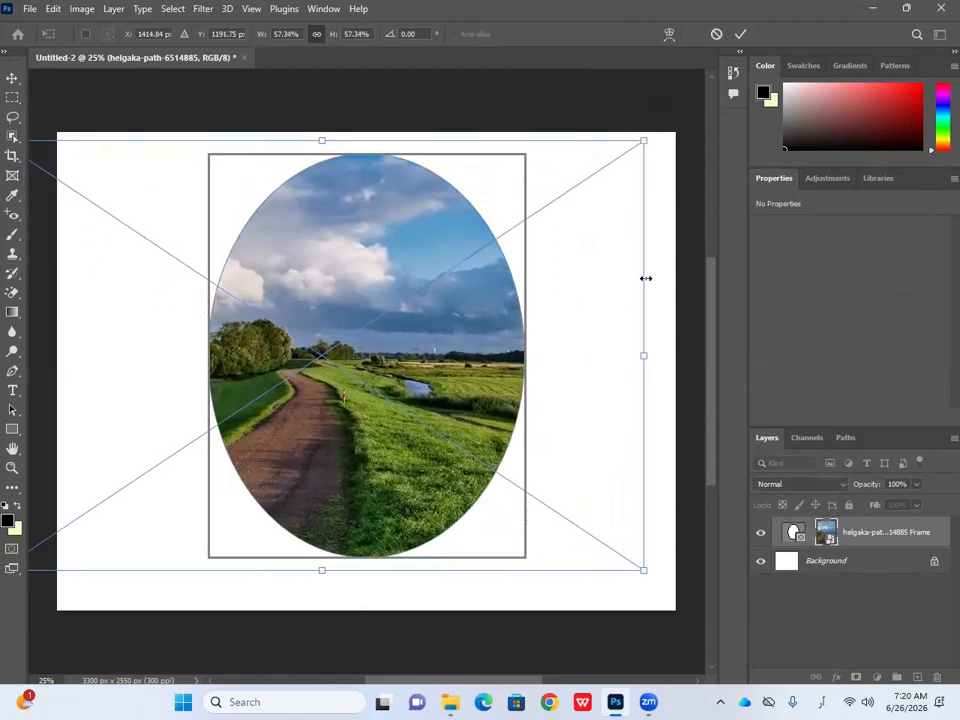
key("Return")
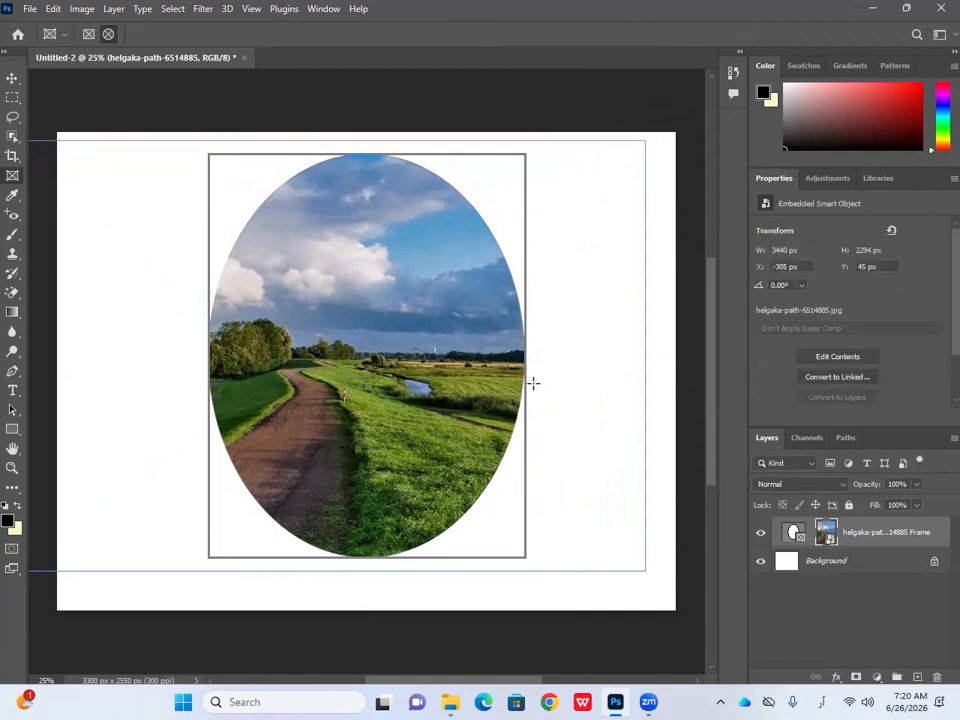
Step: Resize only the elliptical frame to about 1820 × 2285 px, and delete the frame together with its contents
left_click(855, 542)
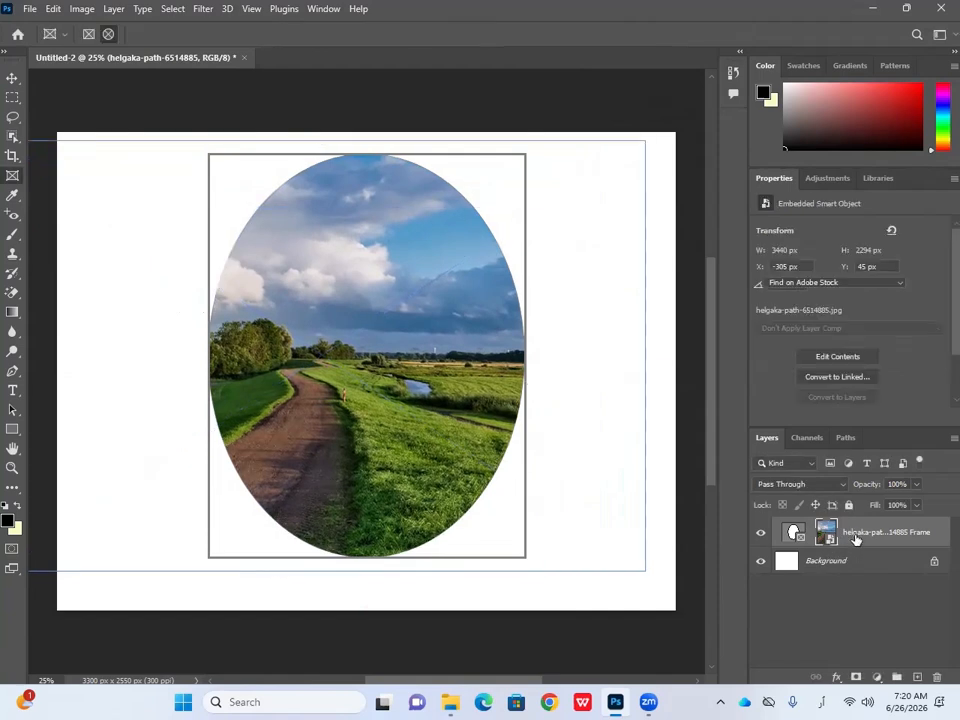
left_click(790, 537)
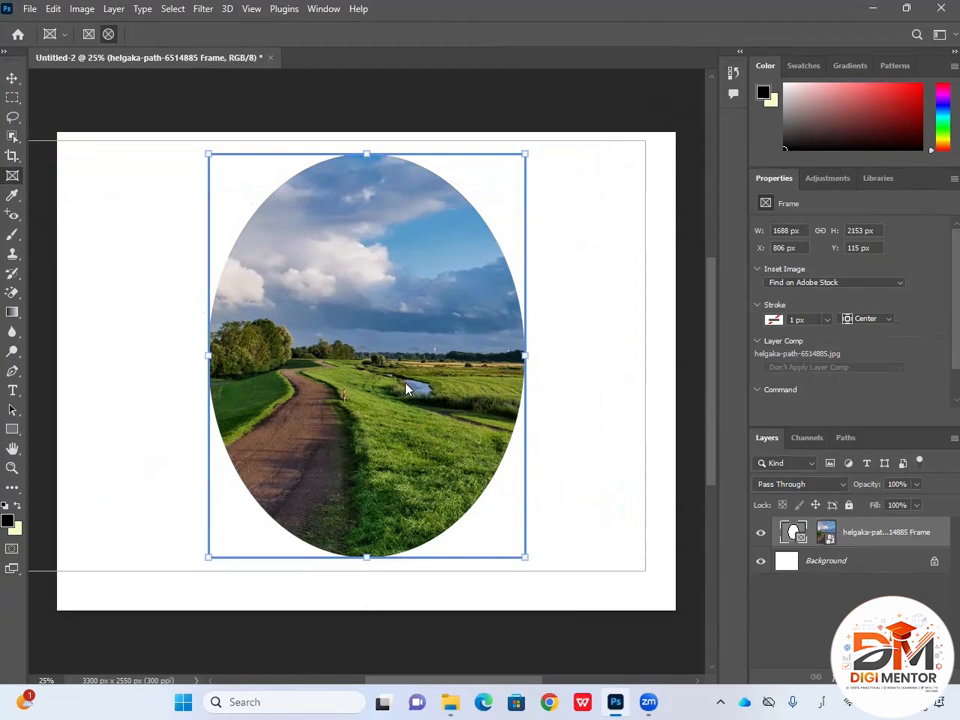
left_click_drag(524, 555, 550, 581)
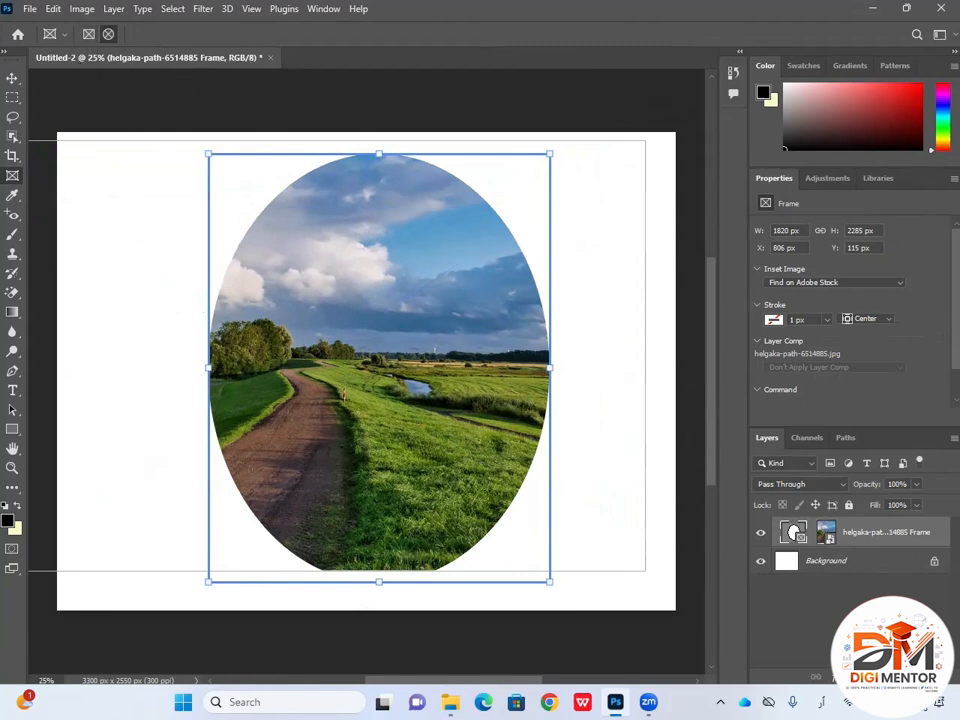
key("Delete")
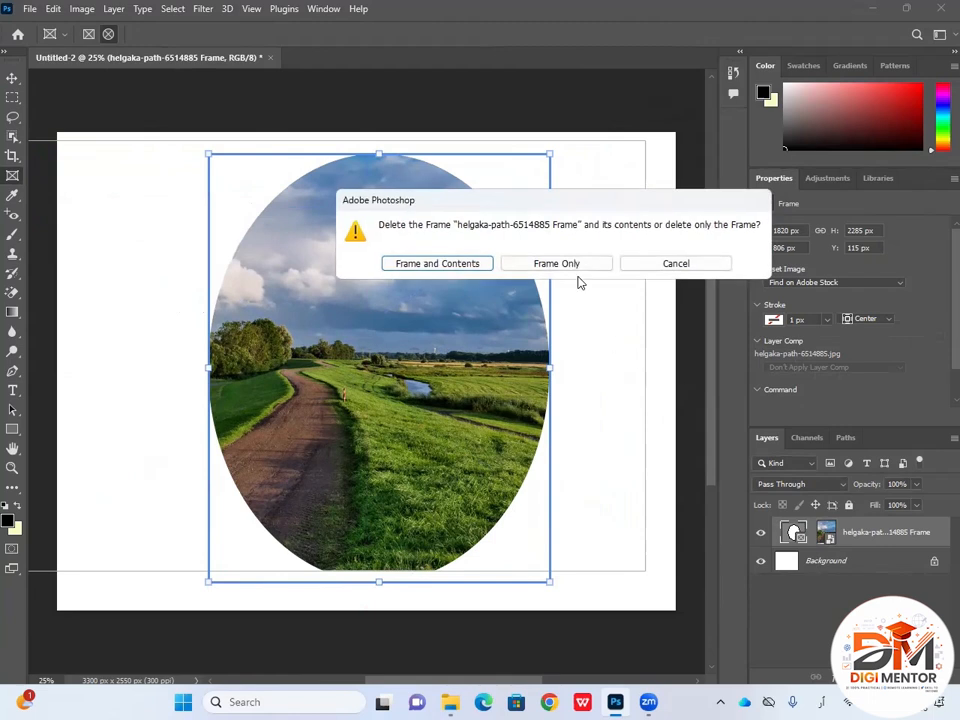
left_click(450, 266)
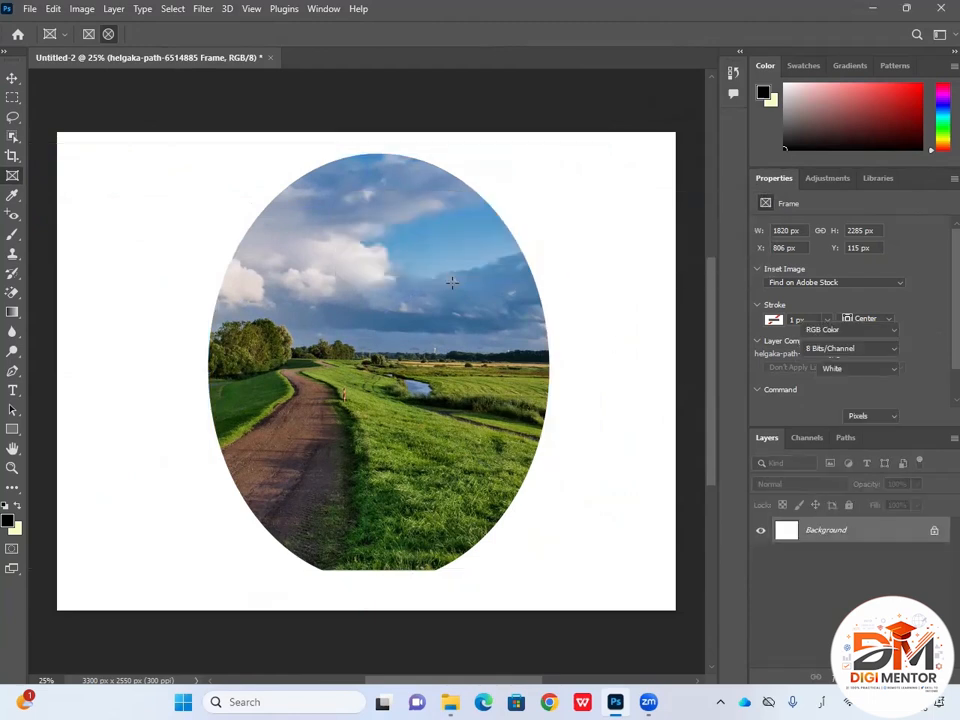
Step: Draw a black triangle shape about 1354 × 1586 px near the middle of the canvas with the Triangle tool
left_click_drag(12, 429, 66, 435)
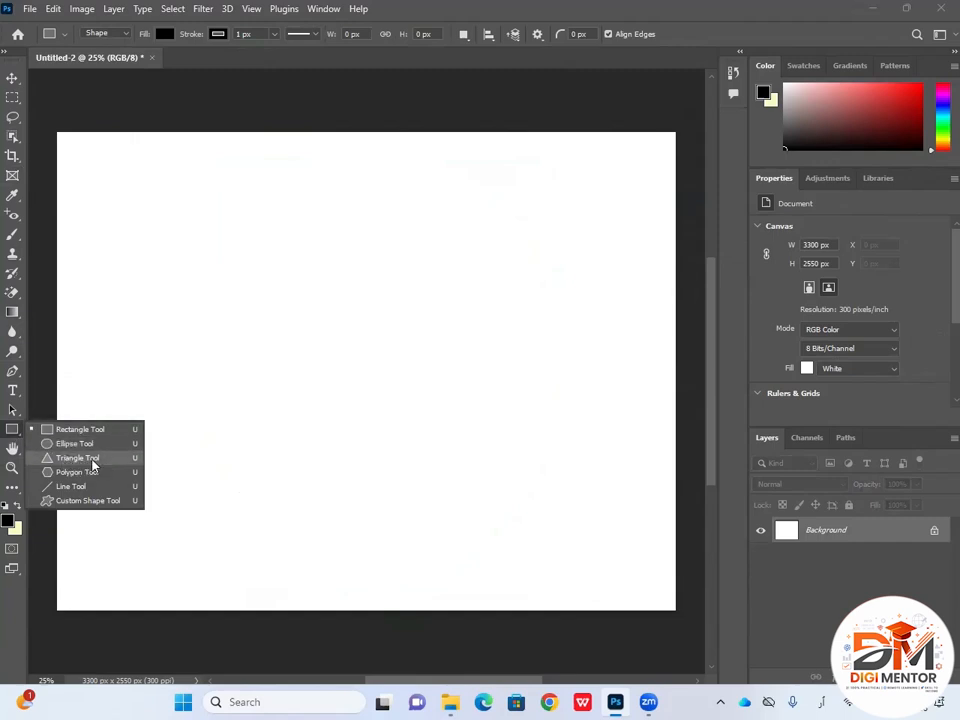
left_click(98, 460)
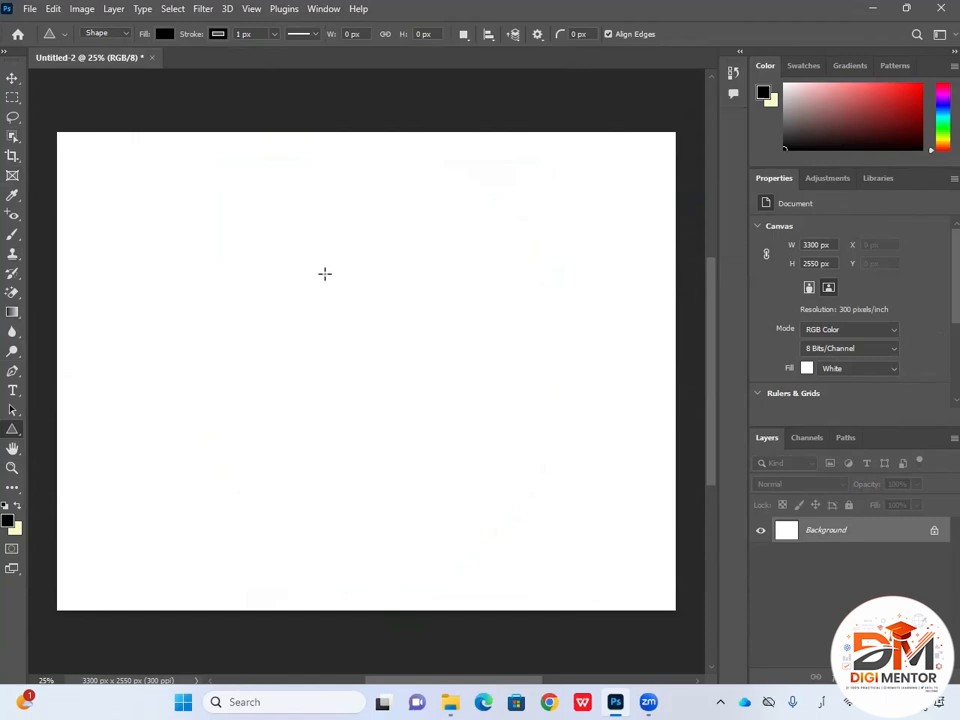
left_click_drag(297, 204, 550, 501)
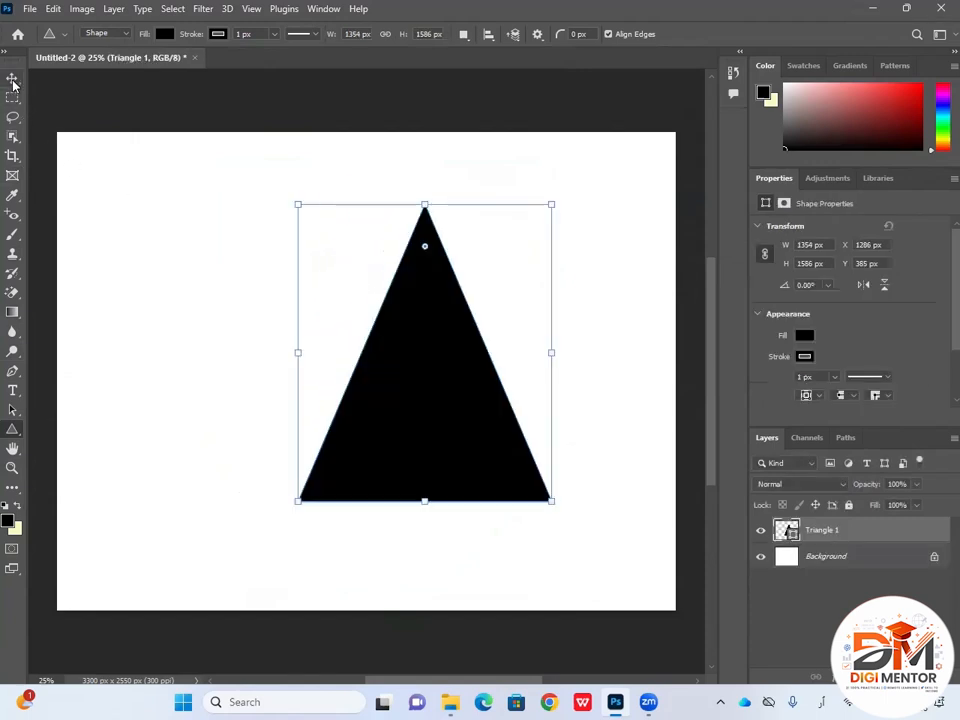
Step: Convert the Triangle 1 shape layer to a frame, keeping its name and its 1354 × 1586 px size
left_click(12, 77)
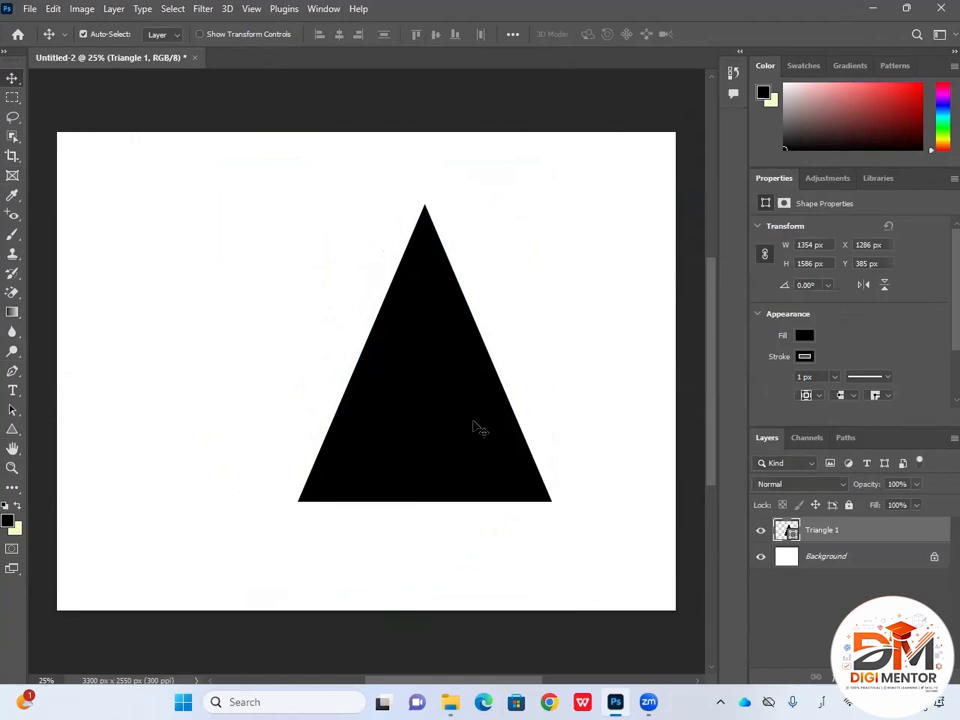
right_click(827, 536)
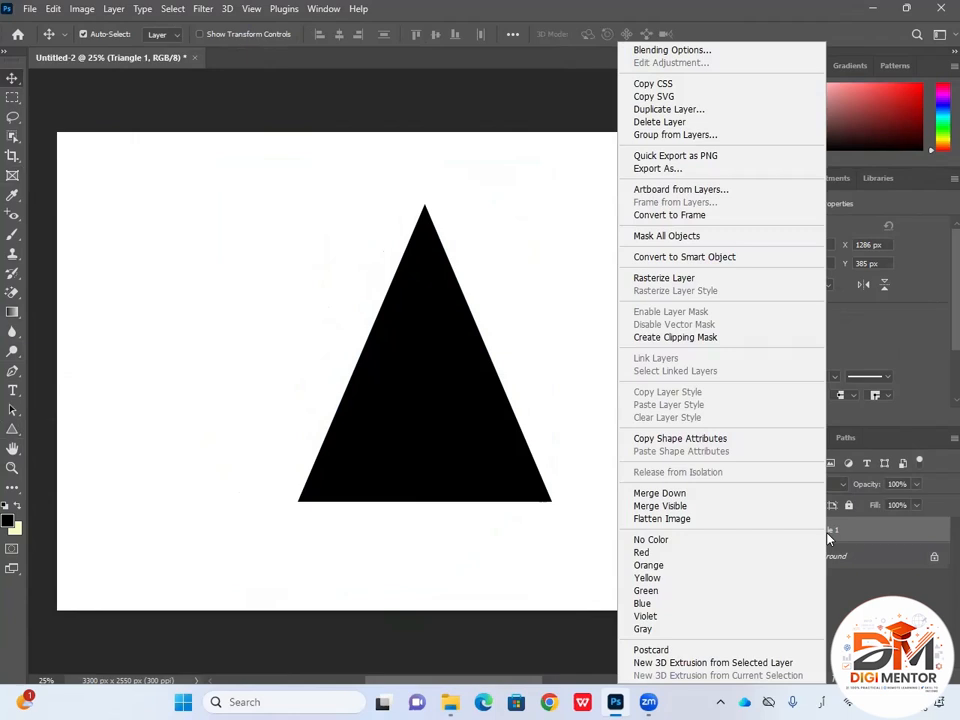
left_click(686, 222)
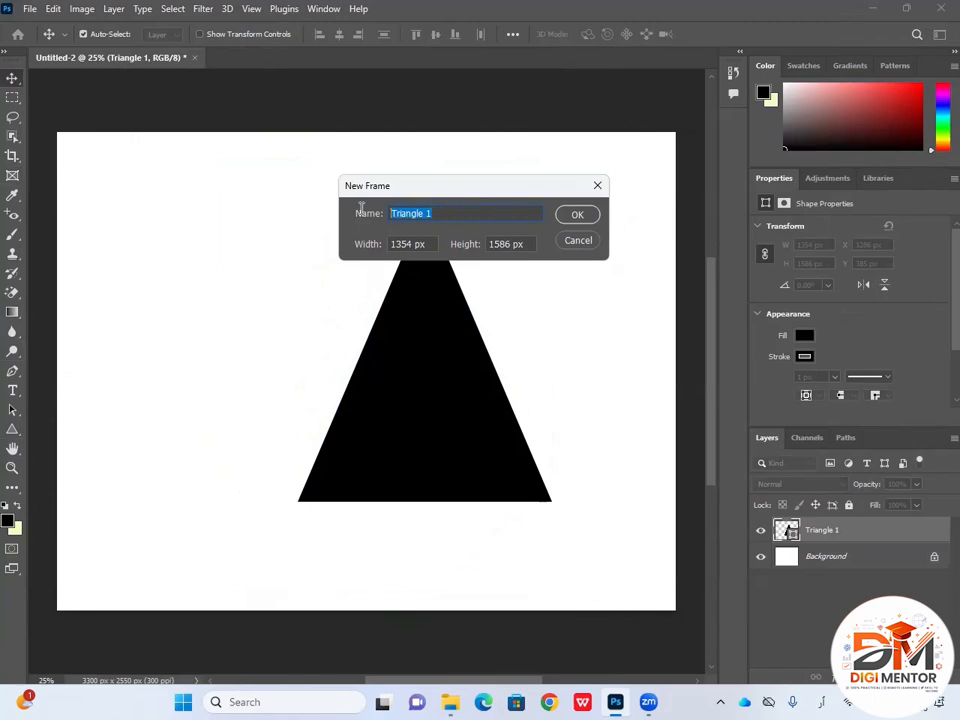
left_click(572, 215)
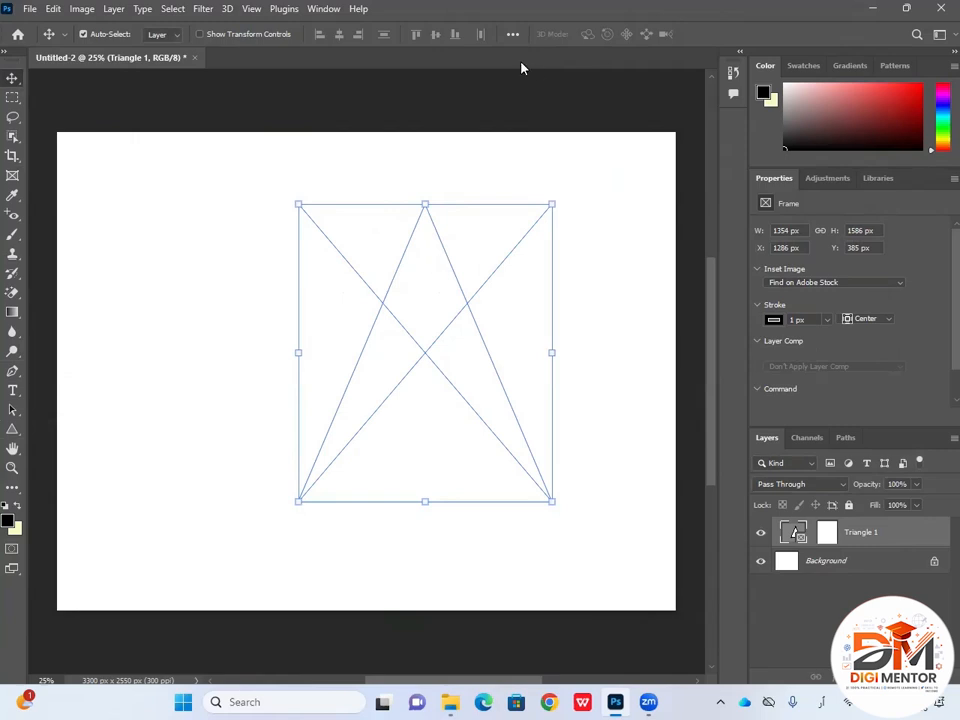
Step: Place the 27707-laptop-593673 image from the image folder into the triangle frame
double_click(446, 18)
scroll(128, 292, "up", 5)
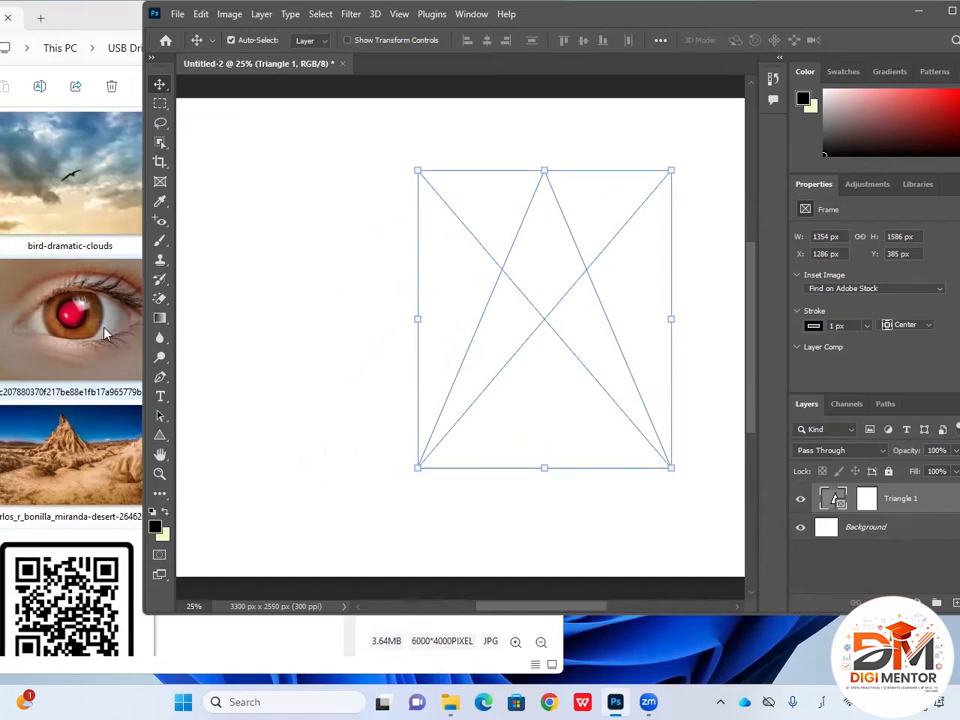
scroll(107, 333, "up", 5)
left_click_drag(70, 175, 557, 366)
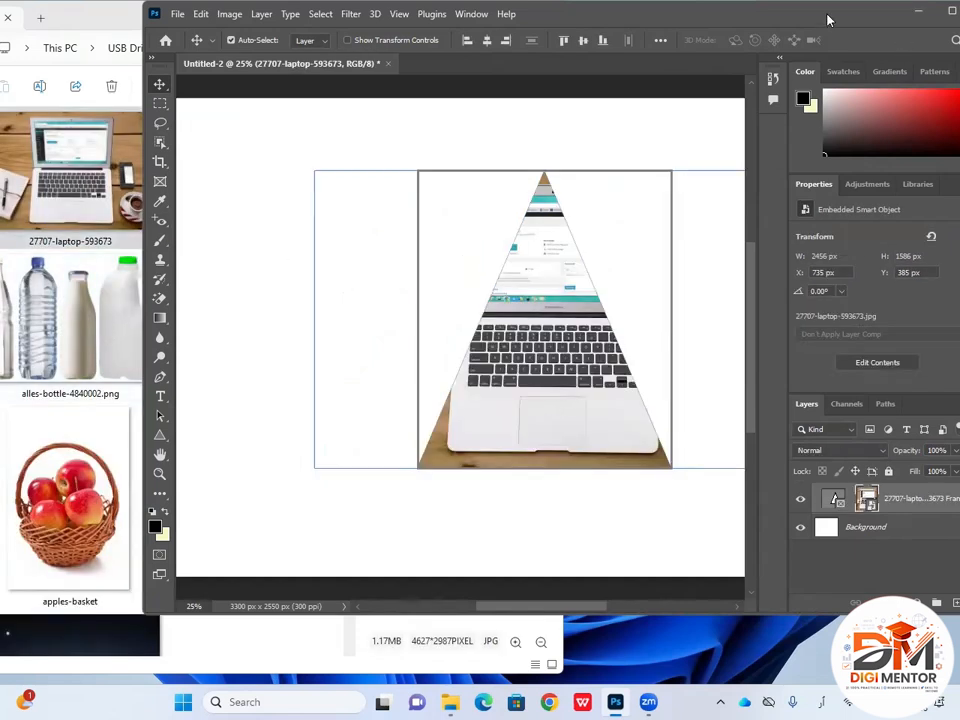
double_click(620, 11)
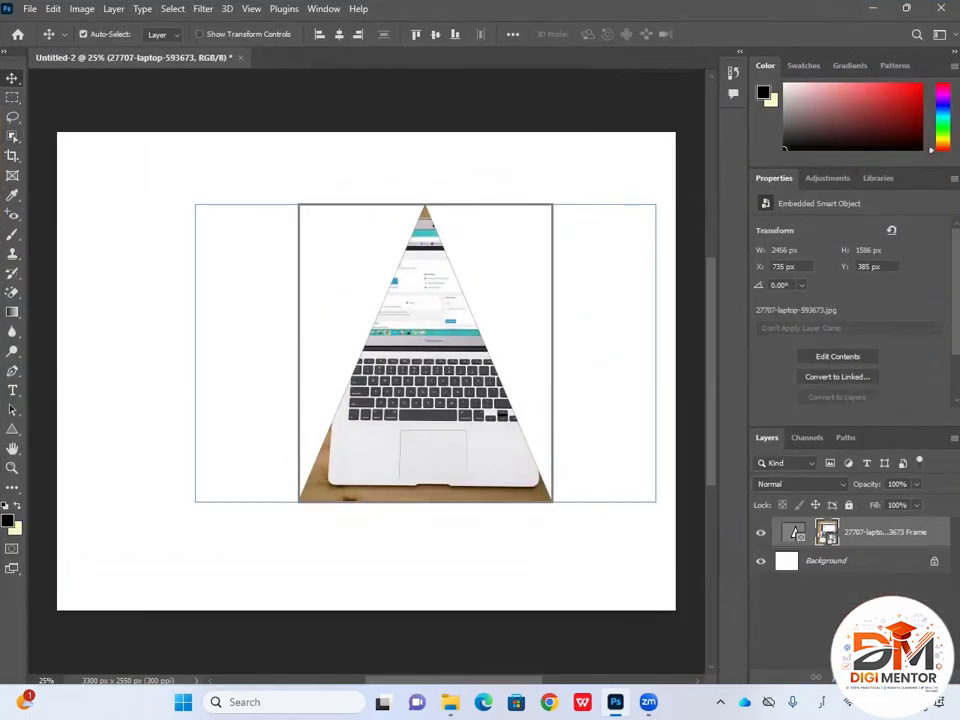
Step: Delete the laptop image and the triangle frame, and switch to the Polygon tool
key("Delete")
key("Return")
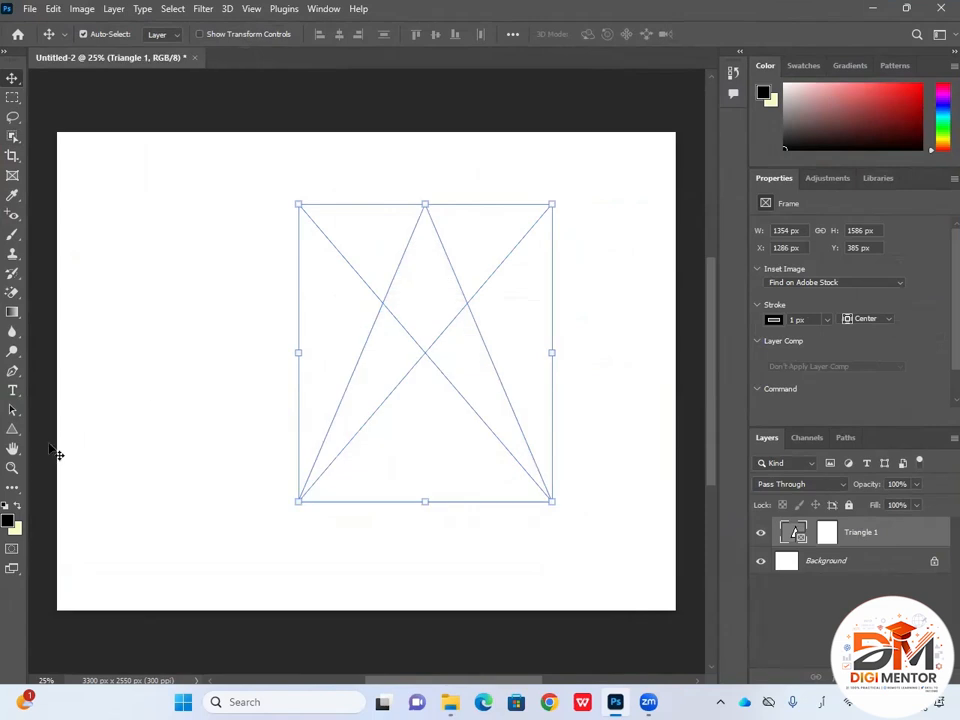
left_click(12, 428)
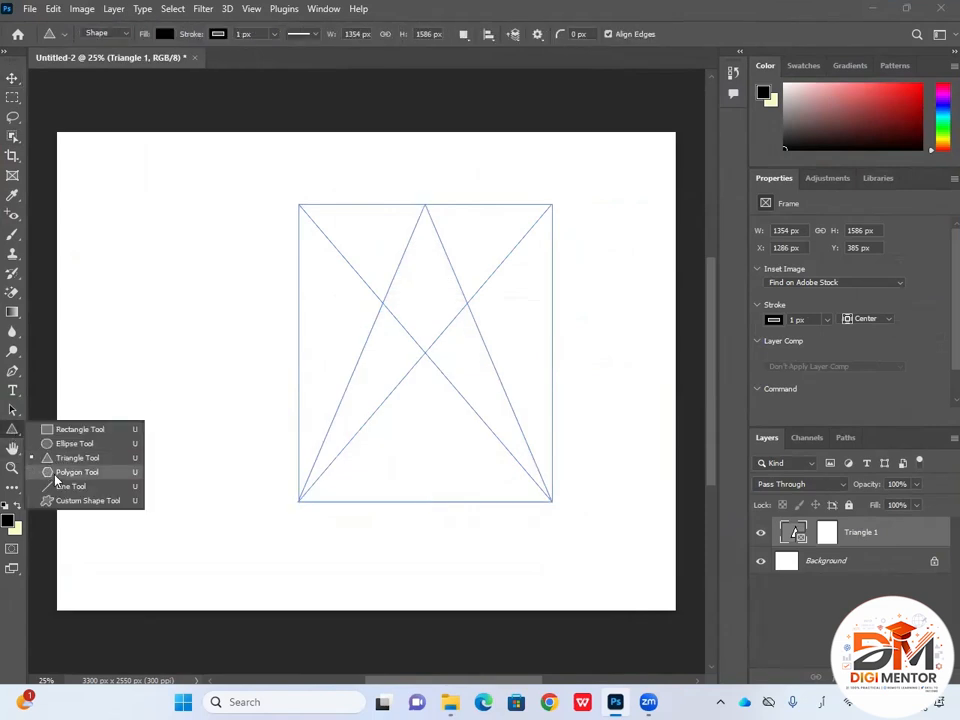
left_click(70, 472)
key("Delete")
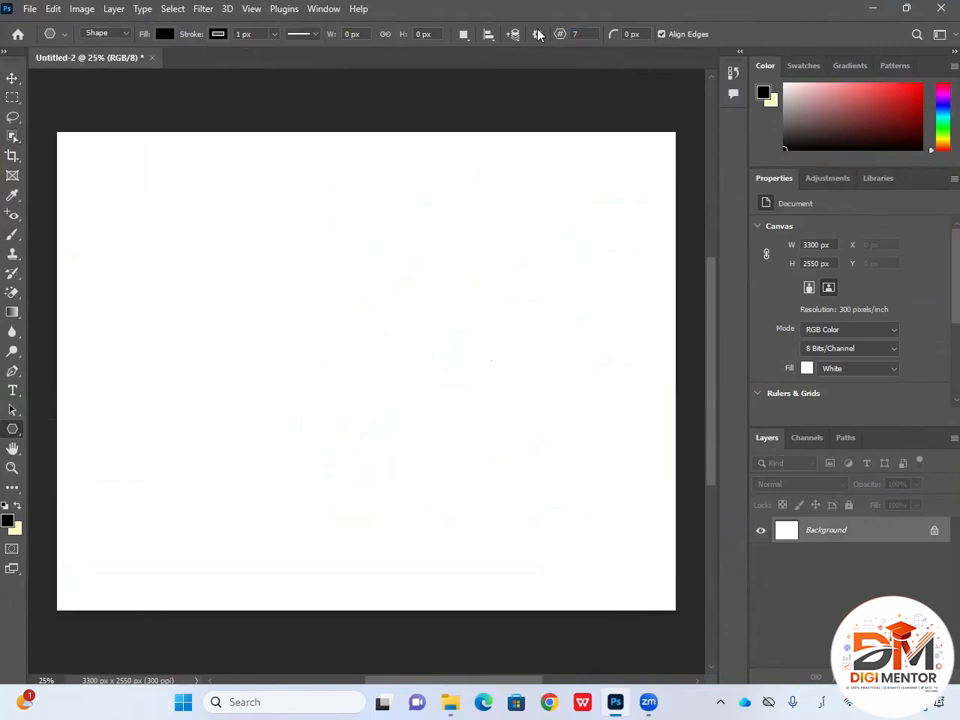
Step: Draw a seven-sided polygon about 1298 × 1554 px and center it on the canvas at about X 1000, Y 388 px
left_click_drag(328, 230, 536, 490)
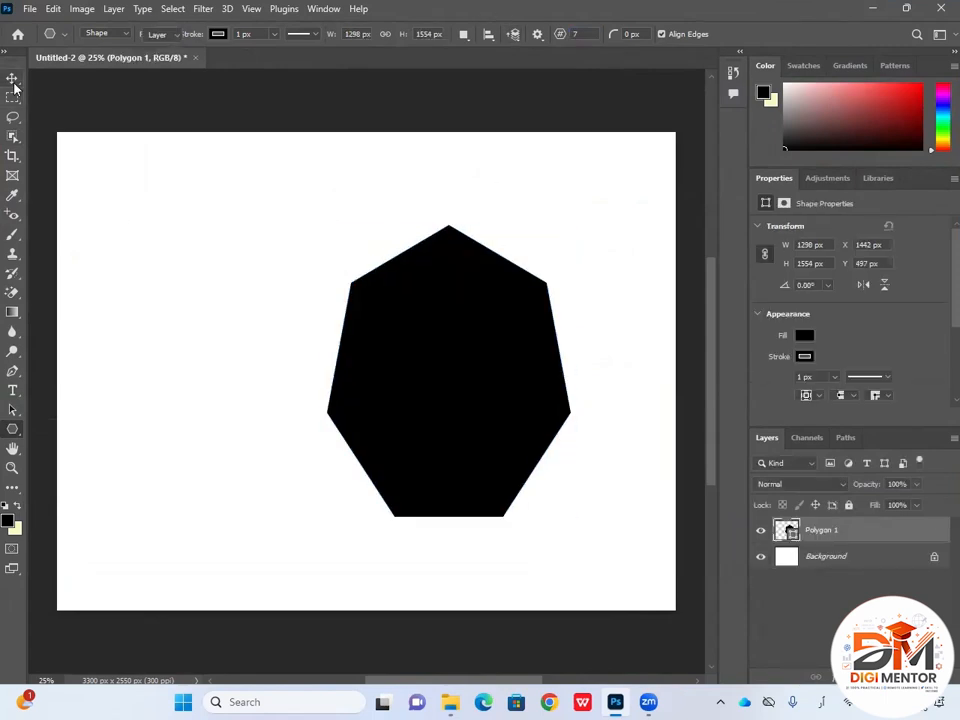
key("v")
left_click_drag(509, 391, 409, 366)
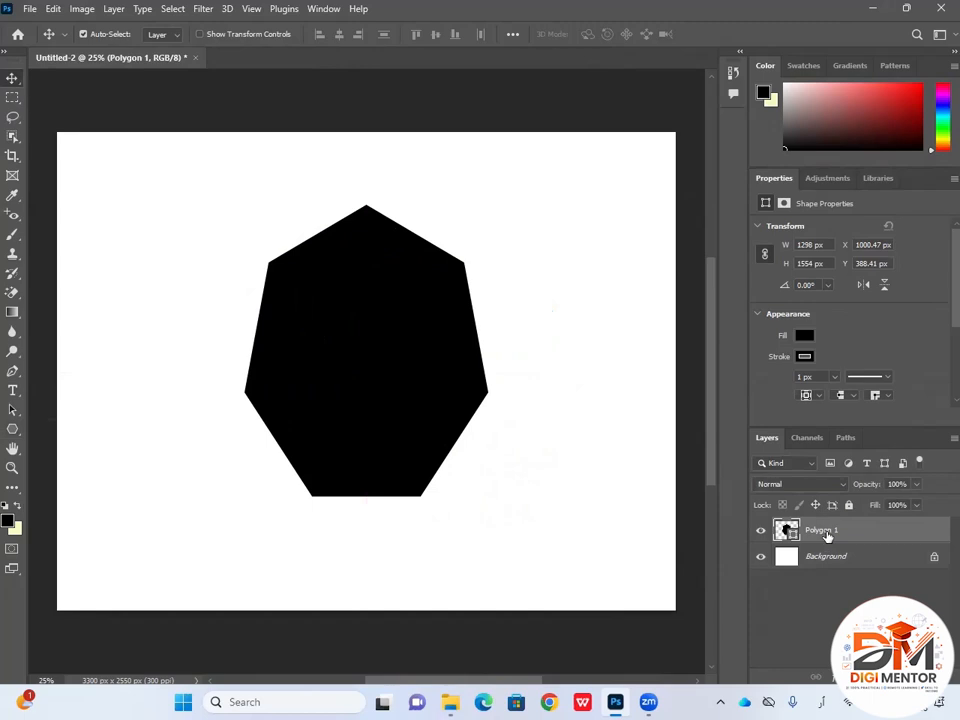
Step: Convert the Polygon 1 shape layer to a frame, keeping its name and its 1298 × 1554 px size
right_click(827, 536)
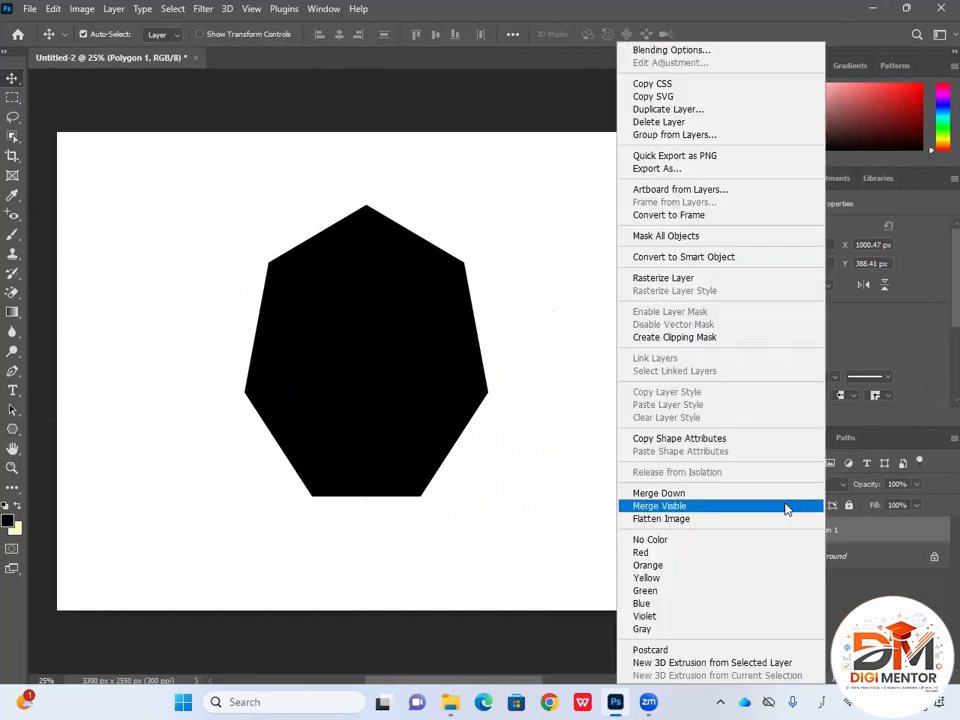
left_click(657, 217)
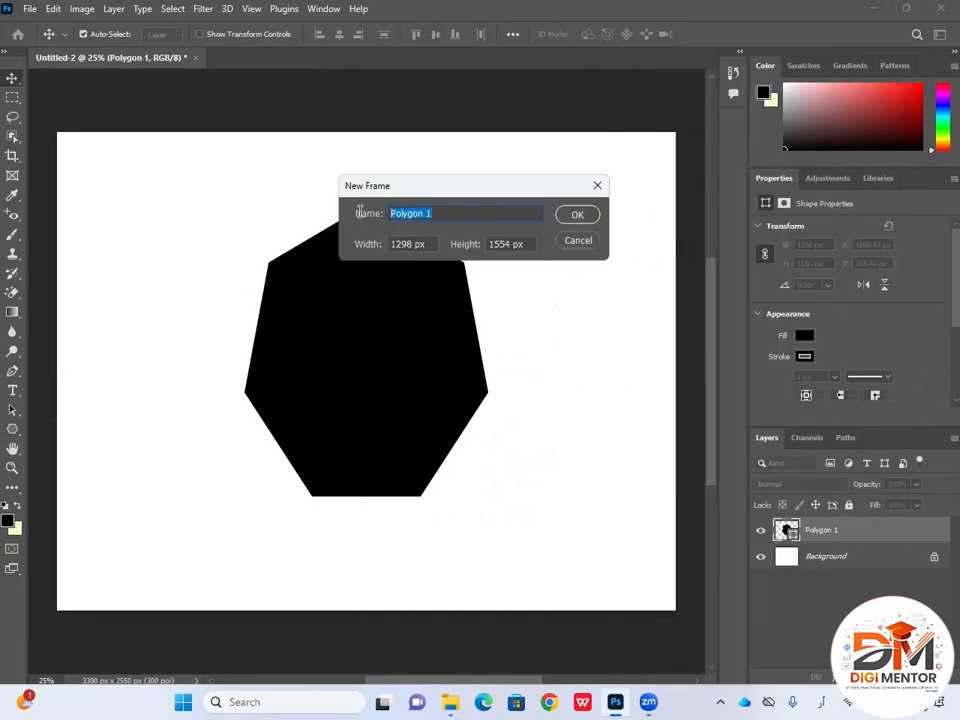
left_click(589, 222)
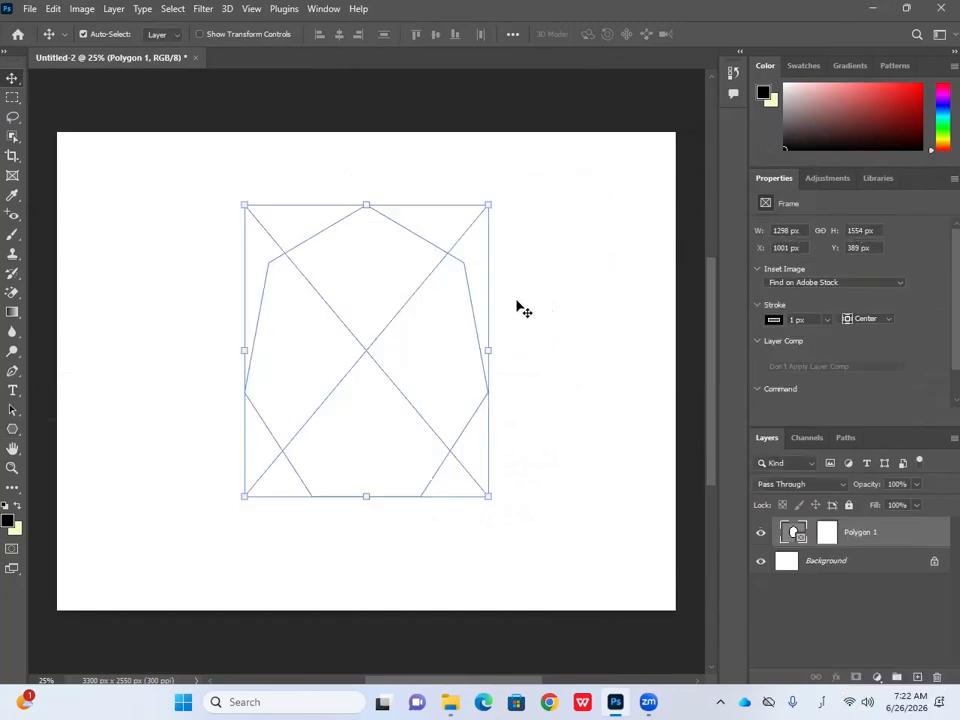
Step: Fill the polygon frame with the charlvera-burger-7419419 image, positioned at about X 1077, Y 388 px, and deselect it
left_click(907, 8)
scroll(92, 296, "up", 6)
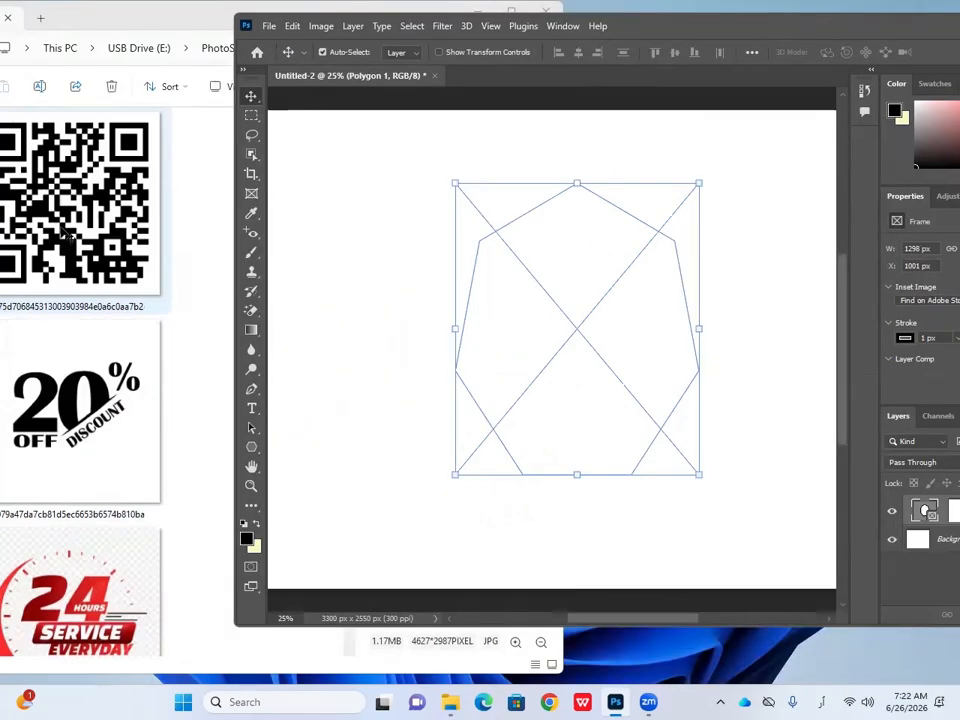
scroll(94, 306, "down", 10)
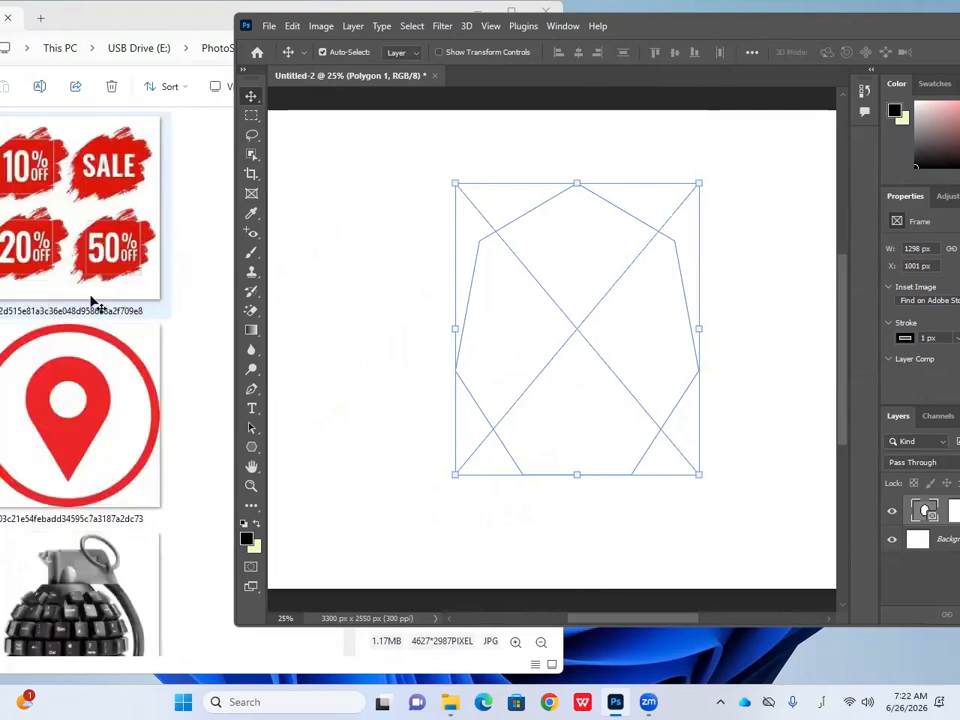
scroll(118, 381, "down", 3)
left_click_drag(80, 540, 604, 348)
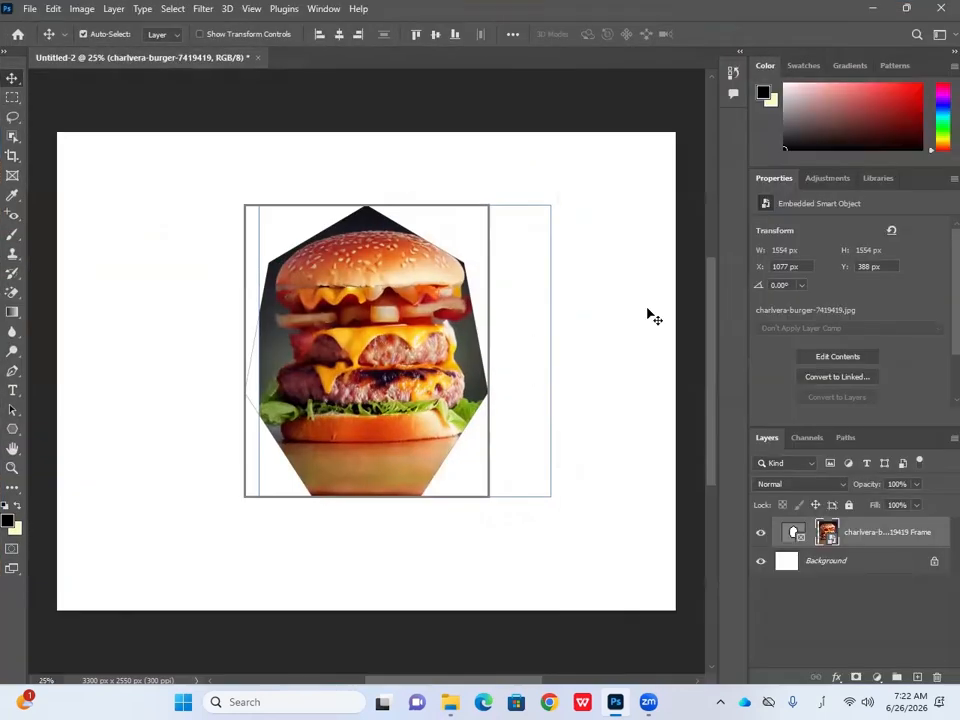
left_click(634, 317)
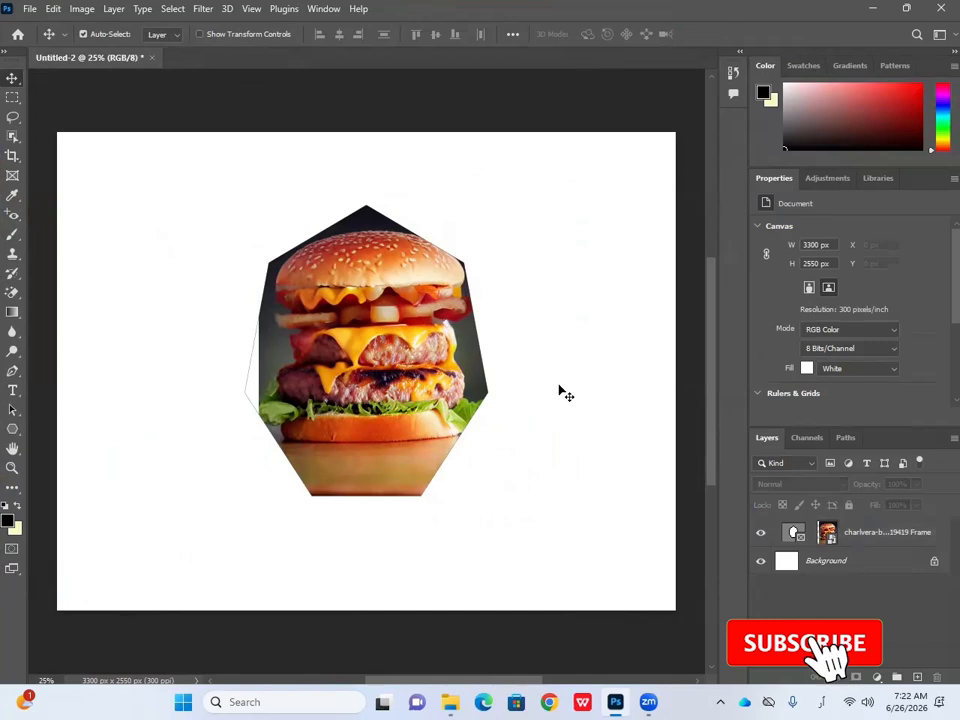
Step: Enlarge the polygon frame together with its burger image to about 1583 × 1895 px, at about X 801, Y 149 px
left_click(401, 362)
key("ctrl+t")
left_click_drag(245, 206, 207, 160)
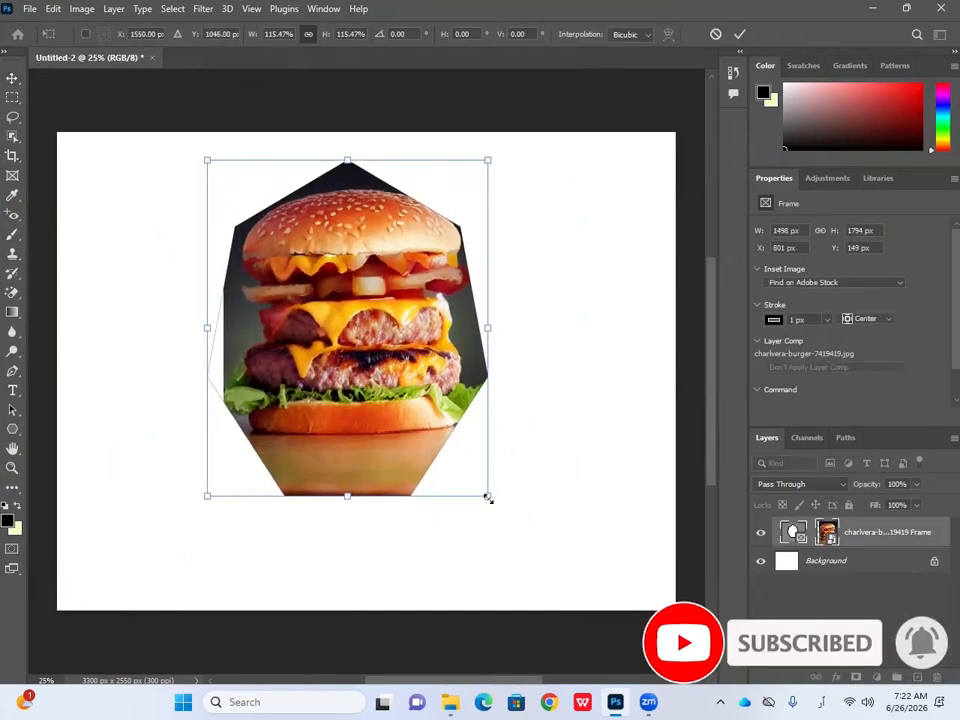
left_click_drag(489, 497, 506, 514)
key("Return")
Step: Enlarge only the burger image inside the polygon frame to about 2036 × 2036 px, at about X 837, Y 148 px
left_click(828, 537)
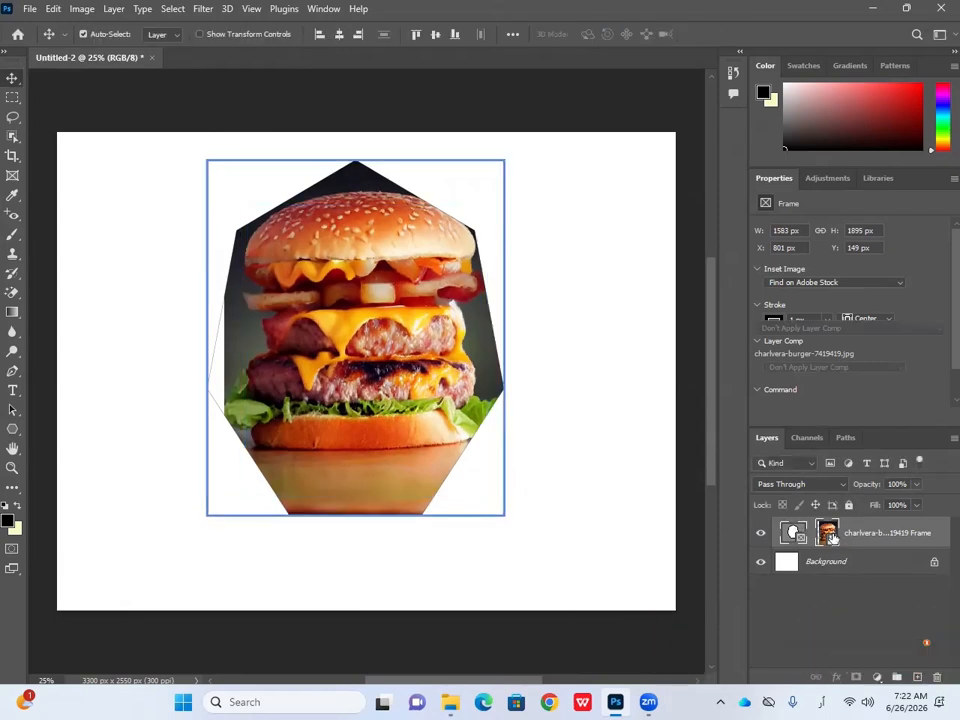
key("ctrl+t")
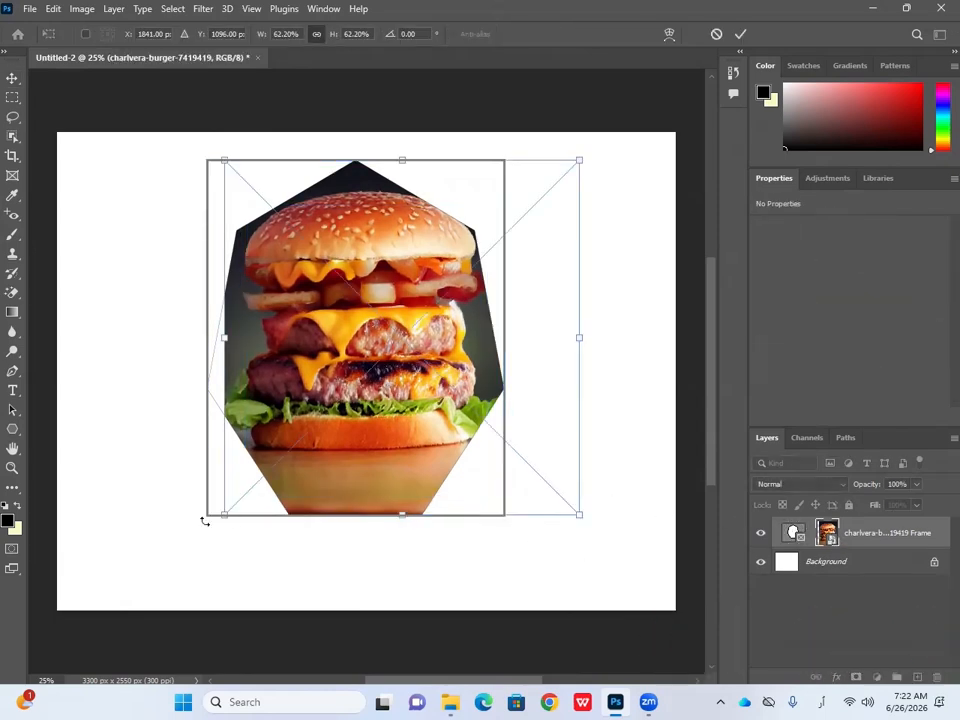
left_click_drag(223, 515, 193, 542)
left_click_drag(353, 398, 364, 398)
key("Return")
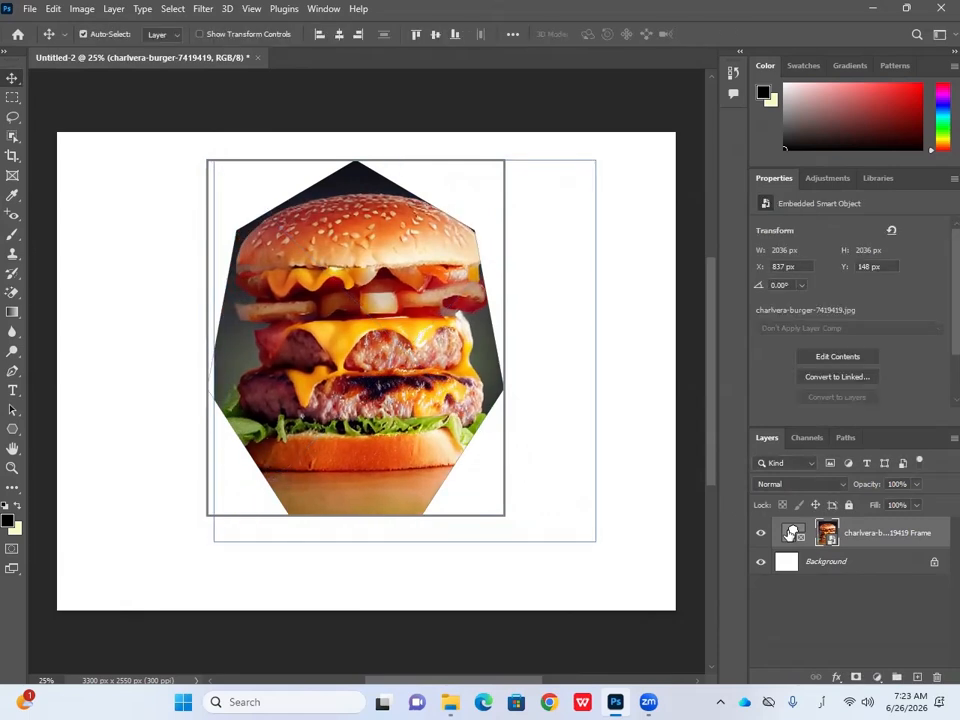
Step: Move the polygon frame with its image up to the canvas's upper edge and deselect it
left_click(790, 533)
left_click_drag(473, 484, 481, 456)
left_click(585, 514)
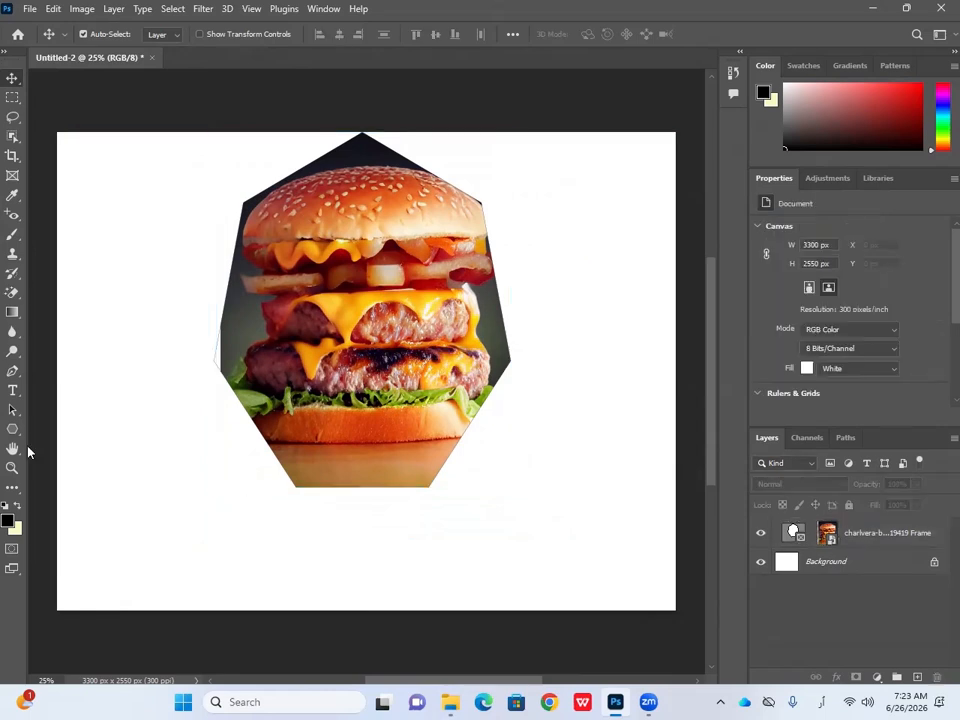
Step: Add the 100 pt text "Burger" below the polygon frame, with the keyboard layout switched to English (United States)
left_click(13, 391)
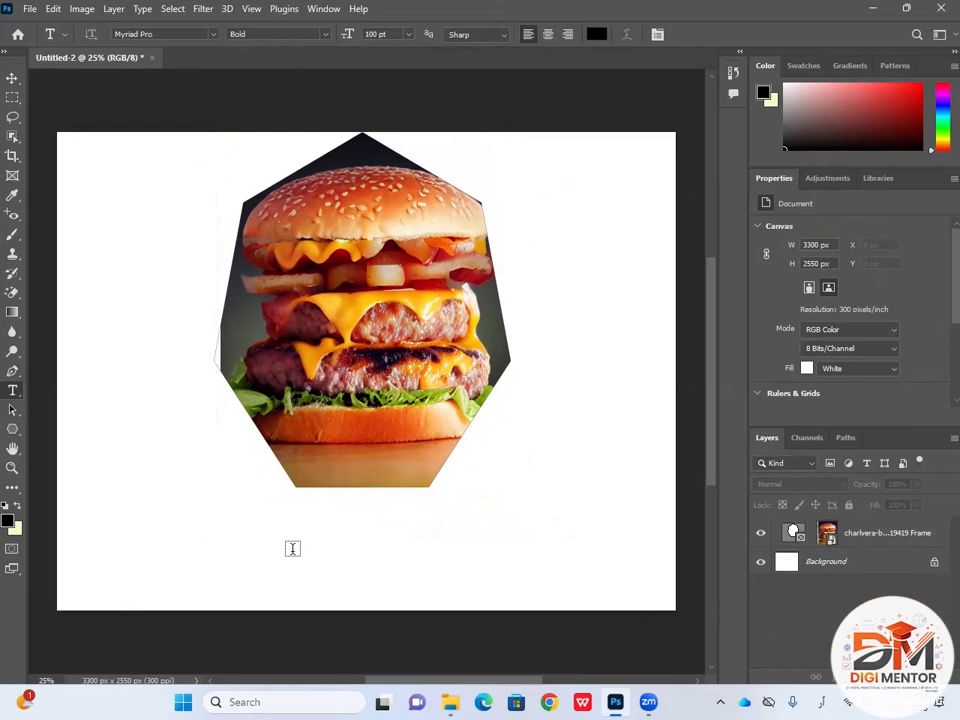
left_click(292, 548)
key("BackSpace")
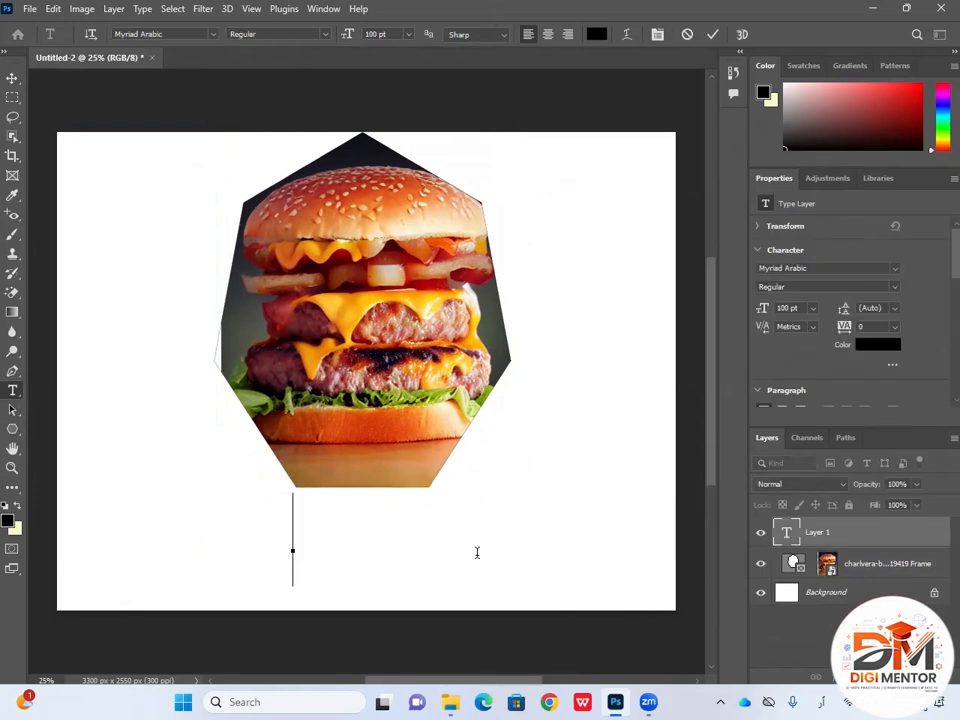
left_click(822, 703)
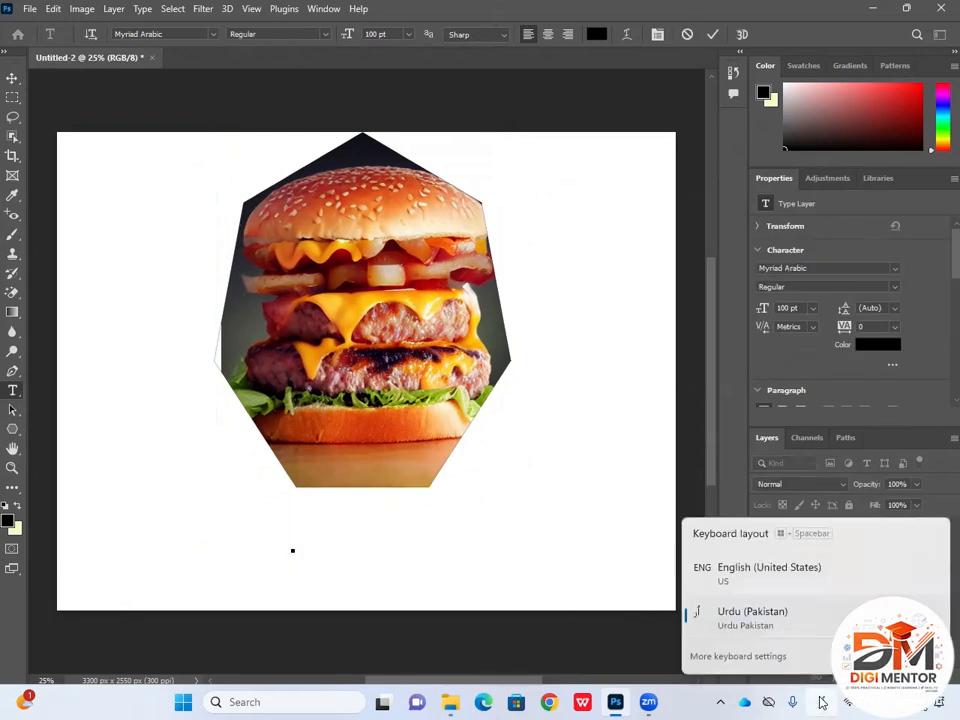
left_click(725, 578)
type("Burger")
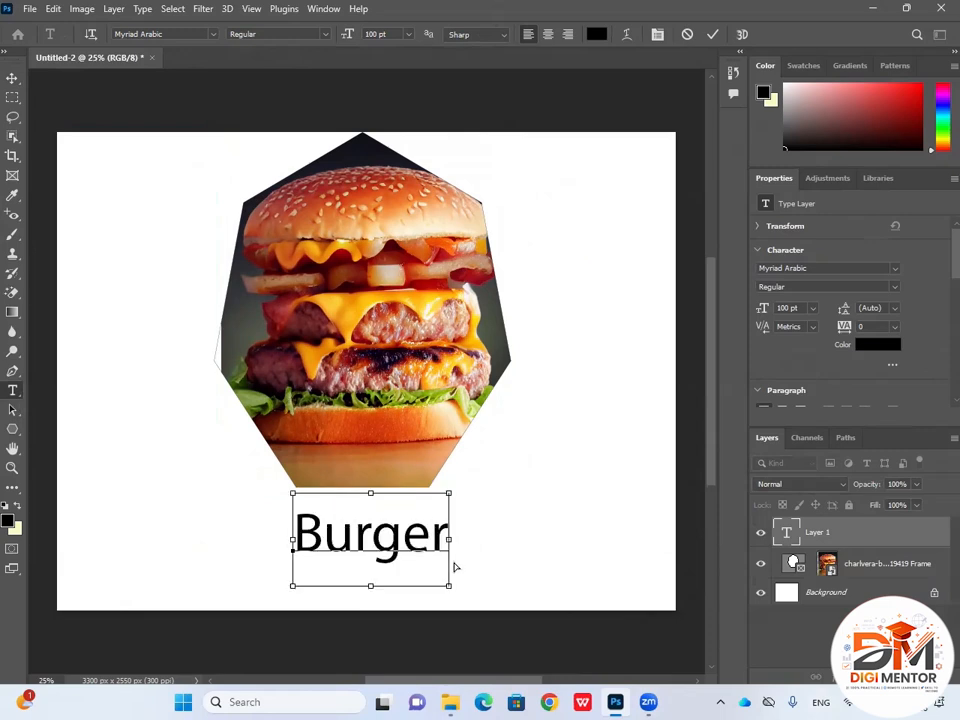
Step: Set the "Burger" text in the Bombay Black Unicode font and center it beneath the polygon frame
key("ctrl+a")
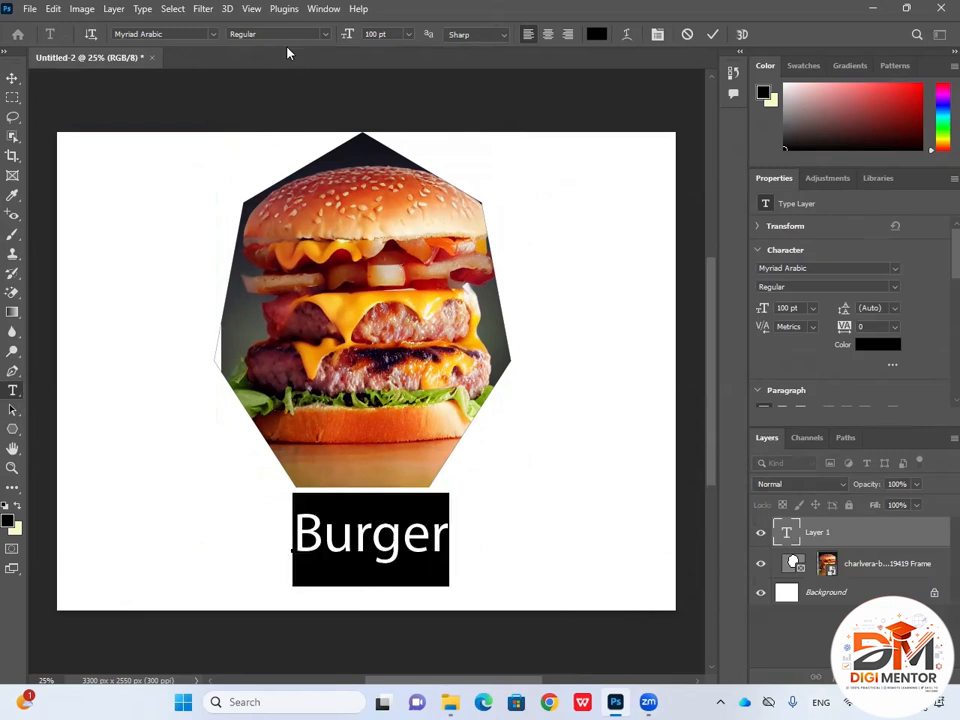
left_click(327, 35)
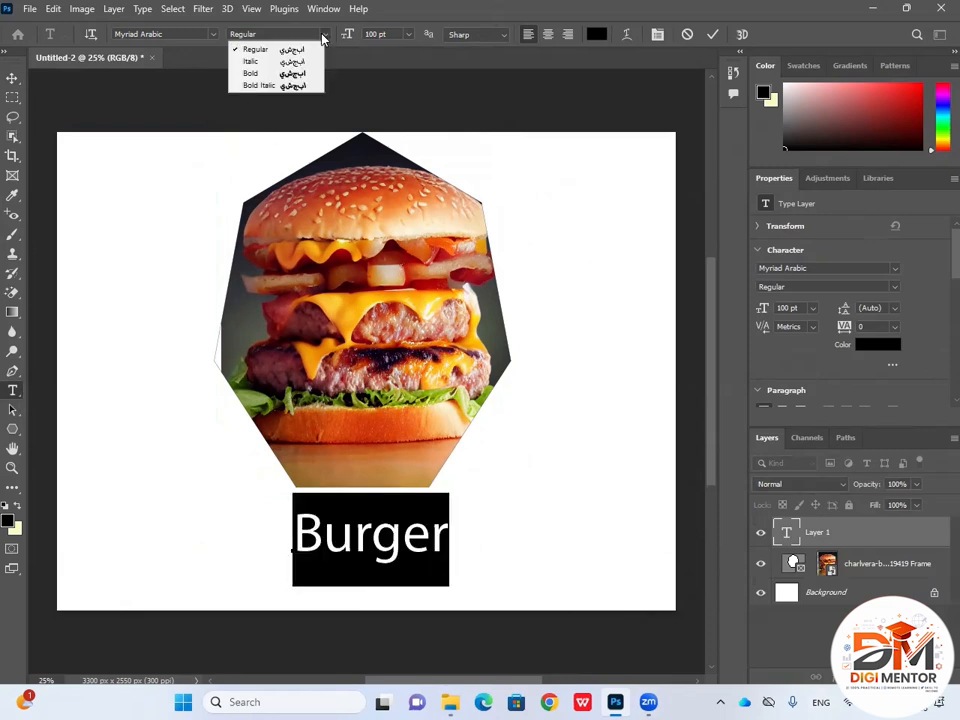
left_click(265, 78)
left_click(199, 34)
key("Up")
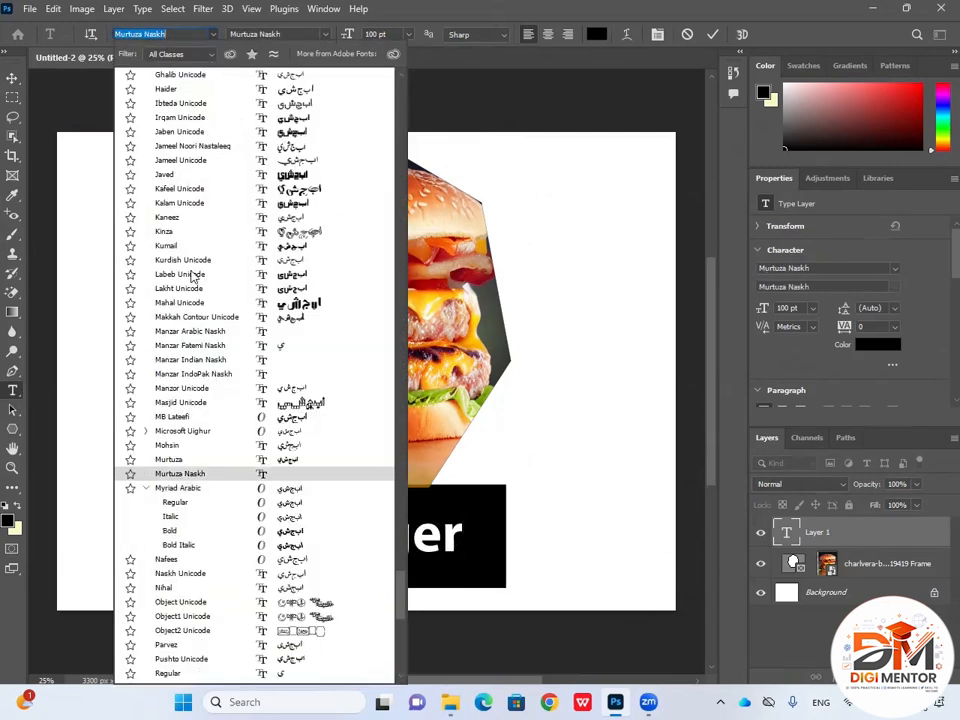
scroll(226, 444, "down", 2)
key("Down")
key("Down")
key("Down")
key("Down")
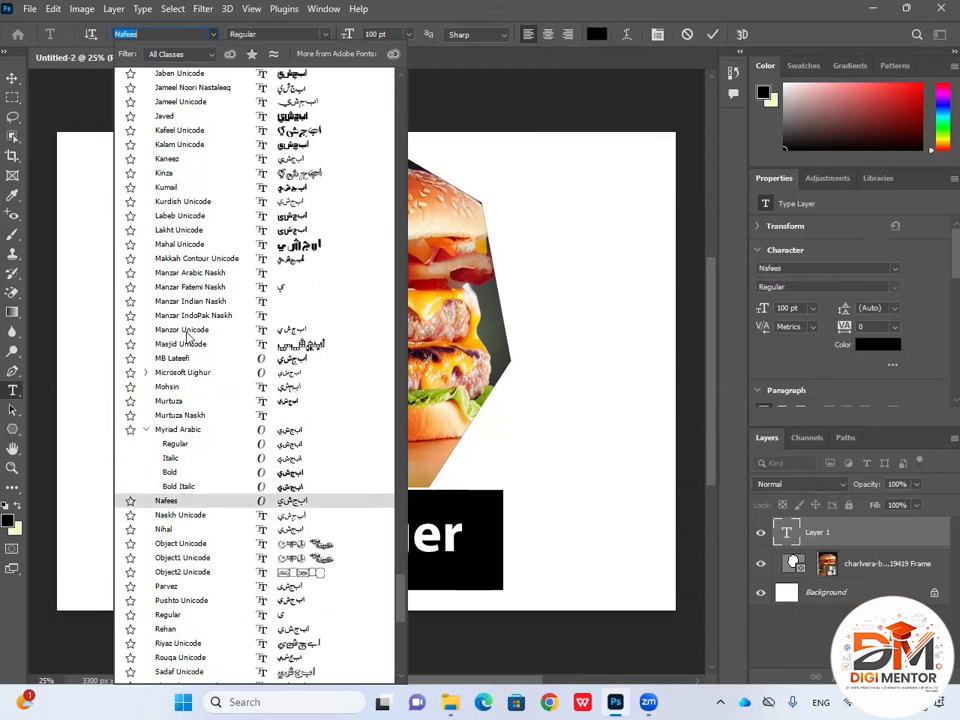
scroll(187, 330, "up", 3)
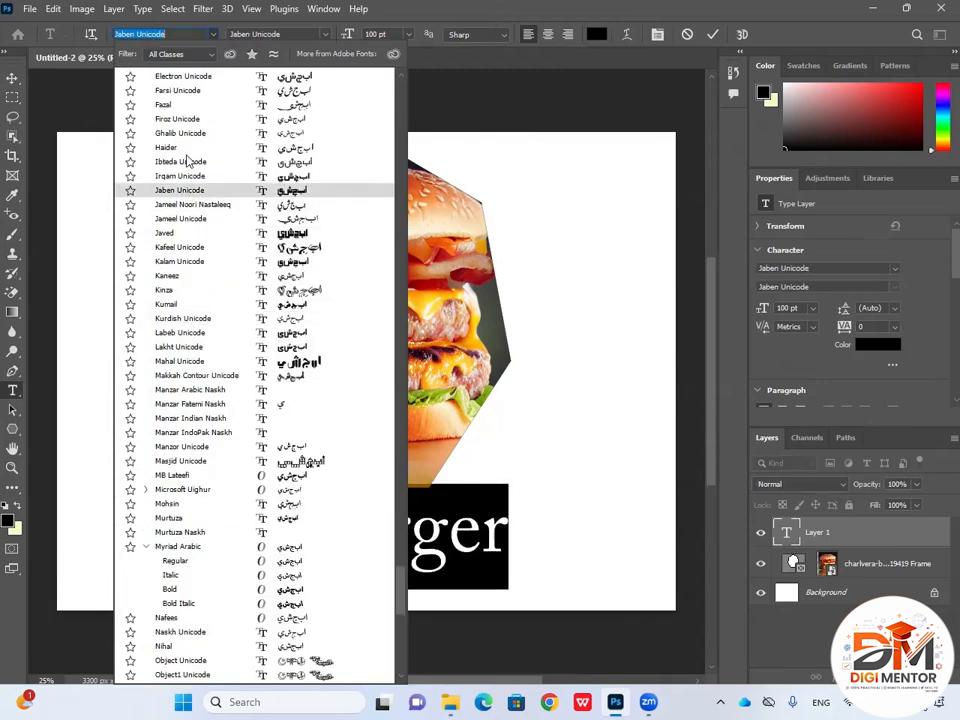
key("Escape")
left_click(12, 78)
left_click_drag(418, 540, 362, 552)
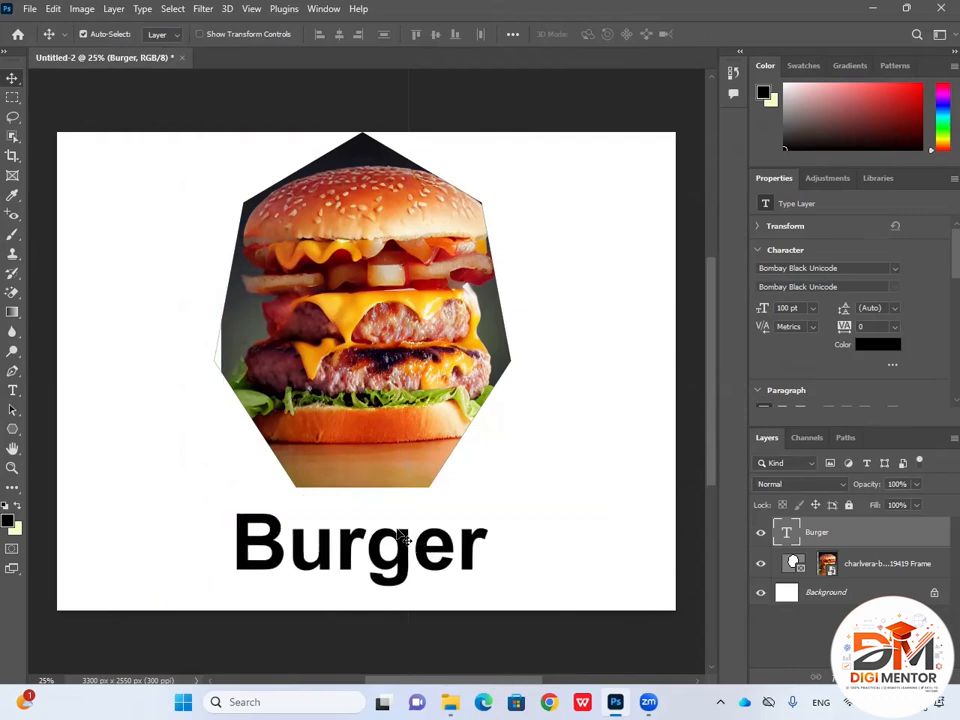
Step: Convert the "Burger" text layer to a frame, keeping its name, enlarge it to about 1720 px wide and deselect it
right_click(830, 540)
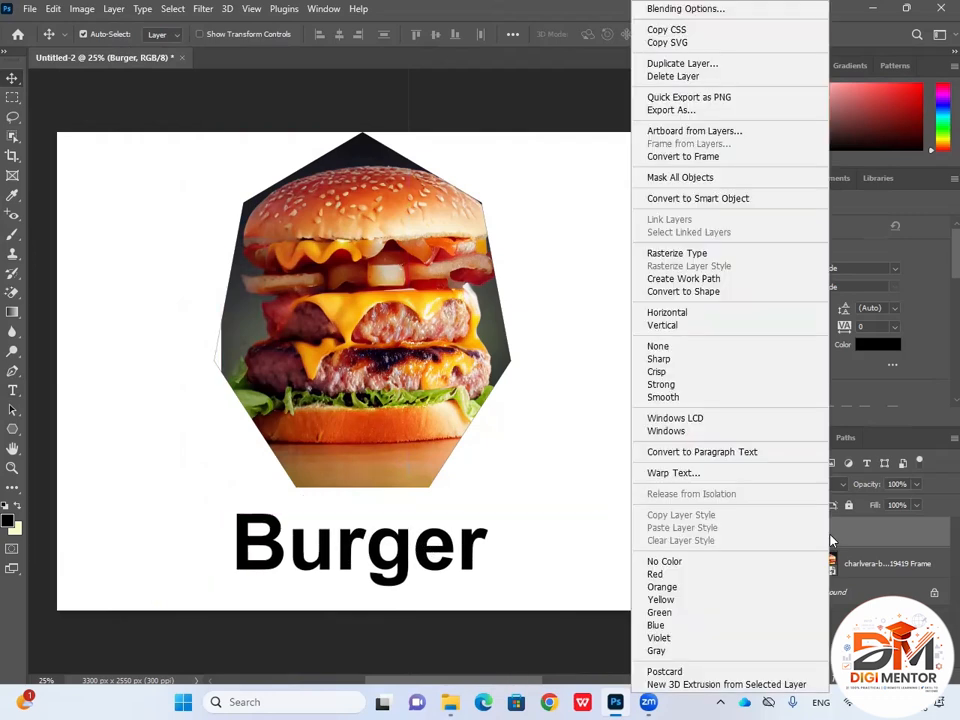
left_click(664, 157)
key("Return")
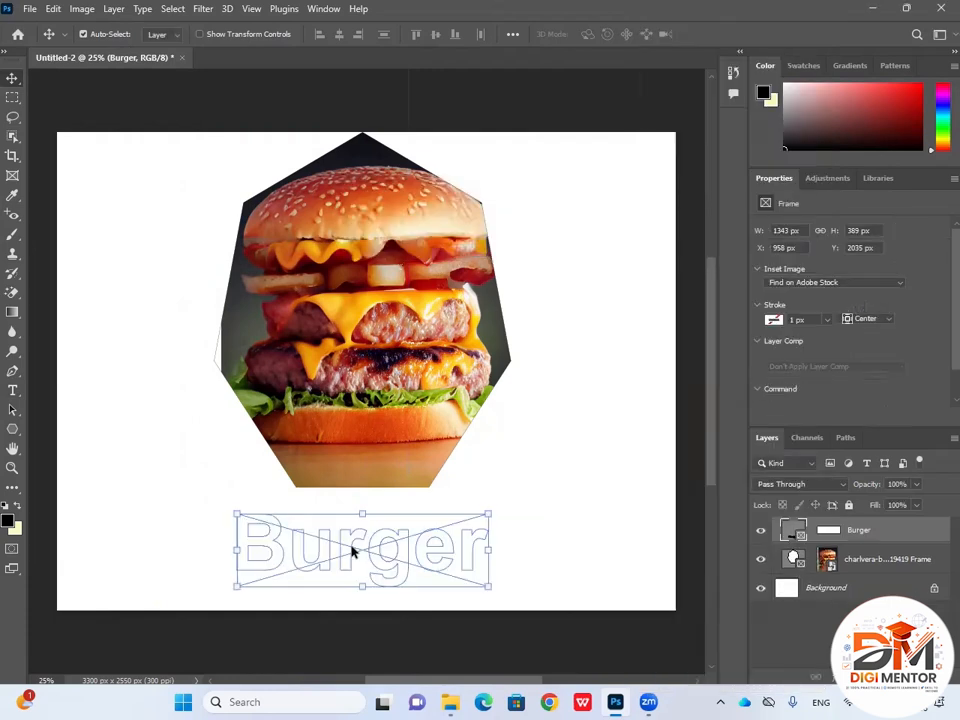
left_click_drag(237, 514, 166, 488)
left_click(488, 592)
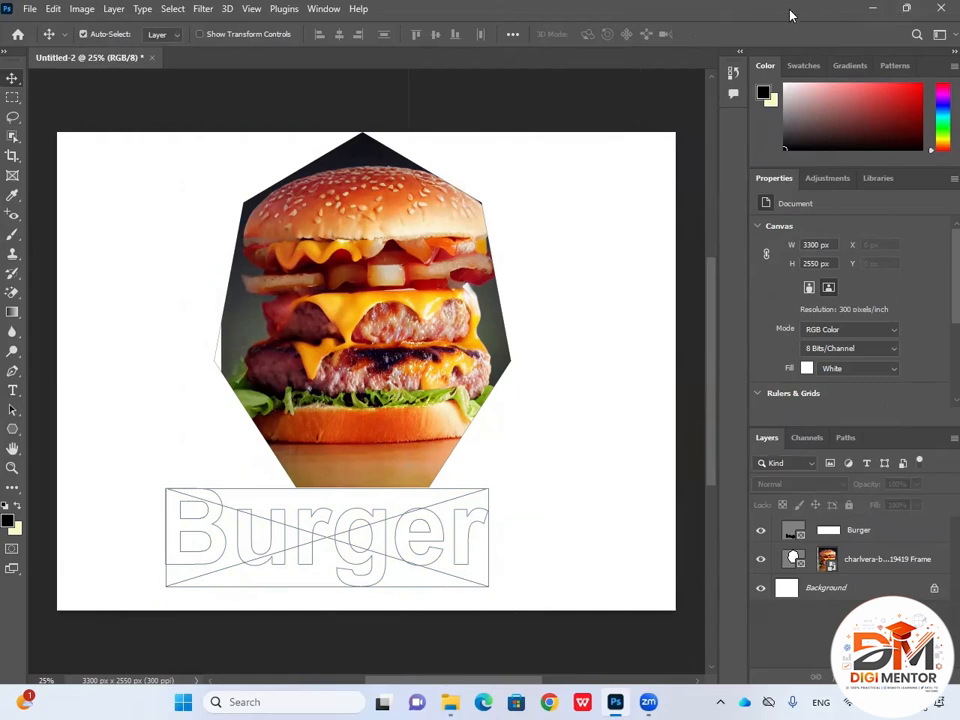
Step: Fill the "Burger" text frame with the desert image from the PhotoShop folder, restore the maximized Photoshop window and deselect the image
left_click_drag(790, 15, 957, 2)
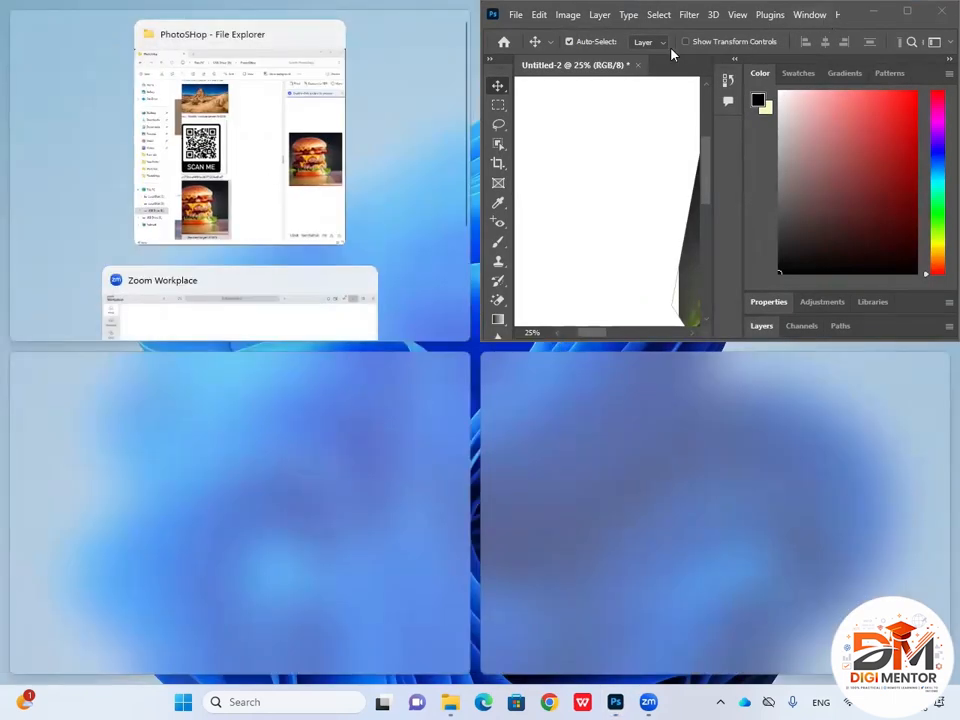
left_click(670, 232)
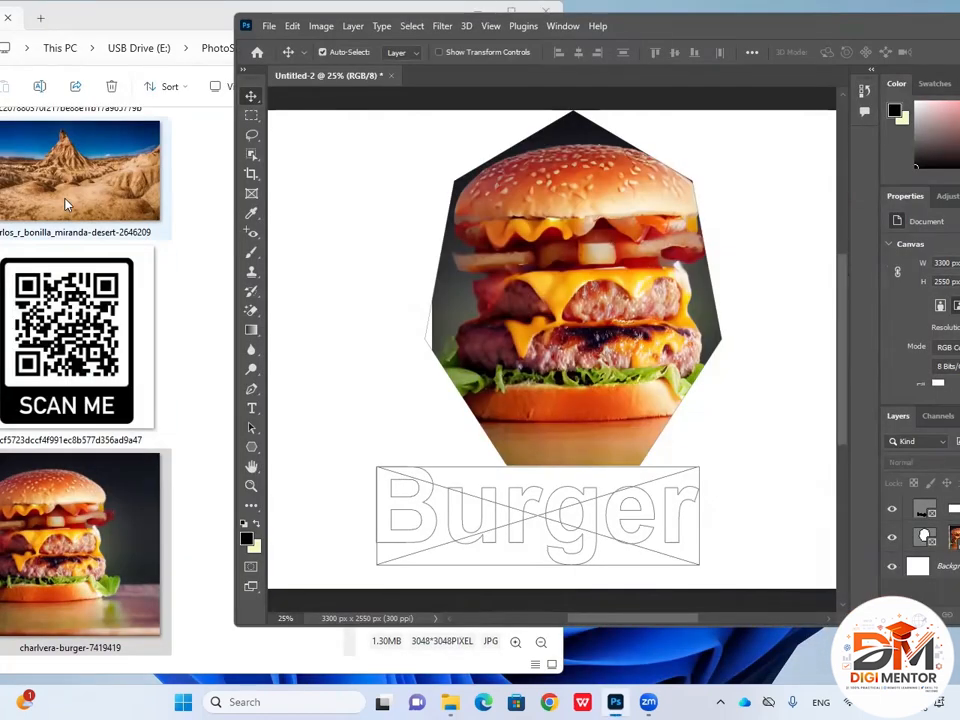
left_click_drag(64, 202, 510, 529)
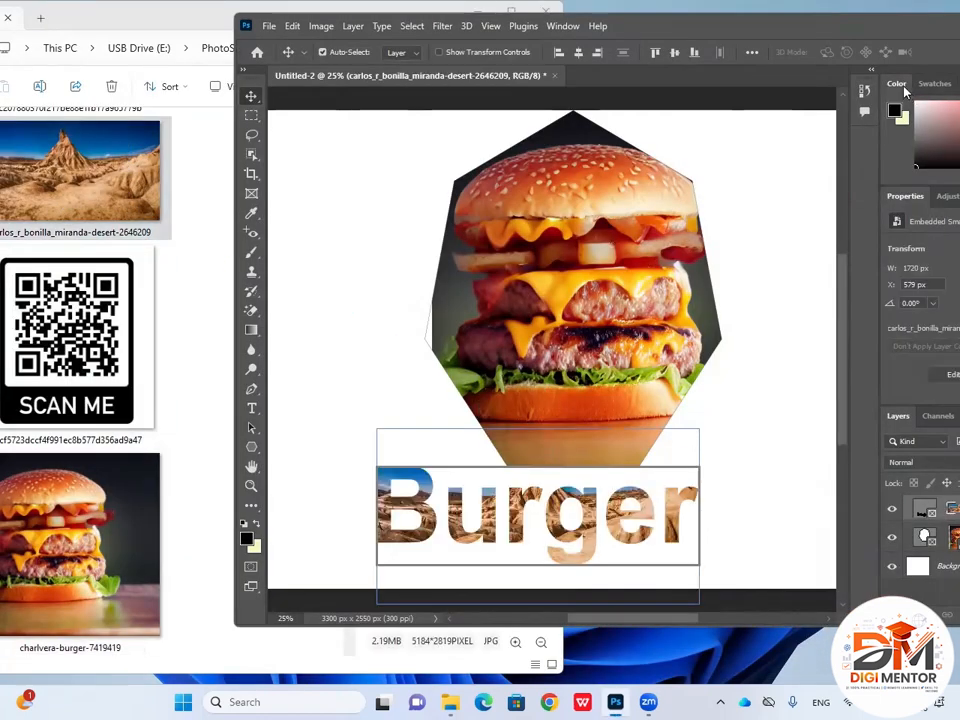
double_click(846, 30)
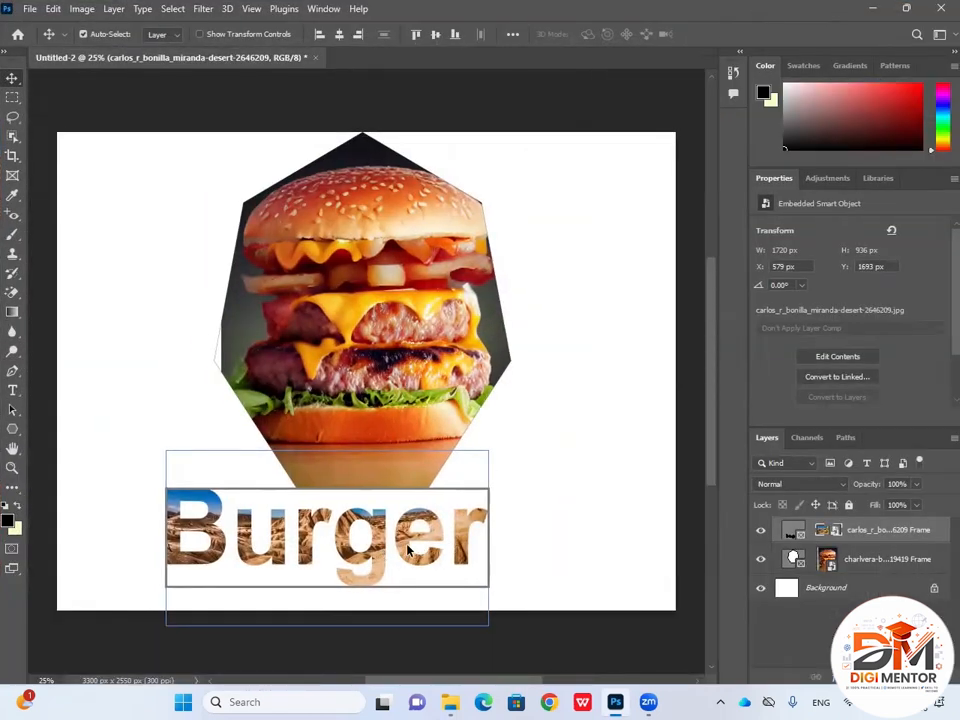
left_click(529, 435)
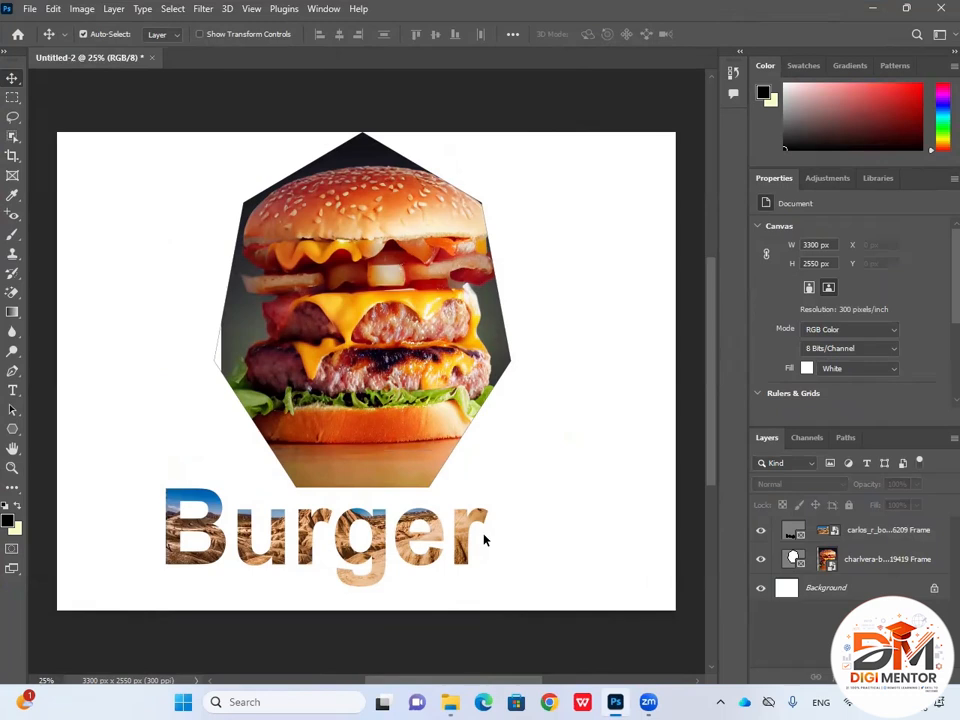